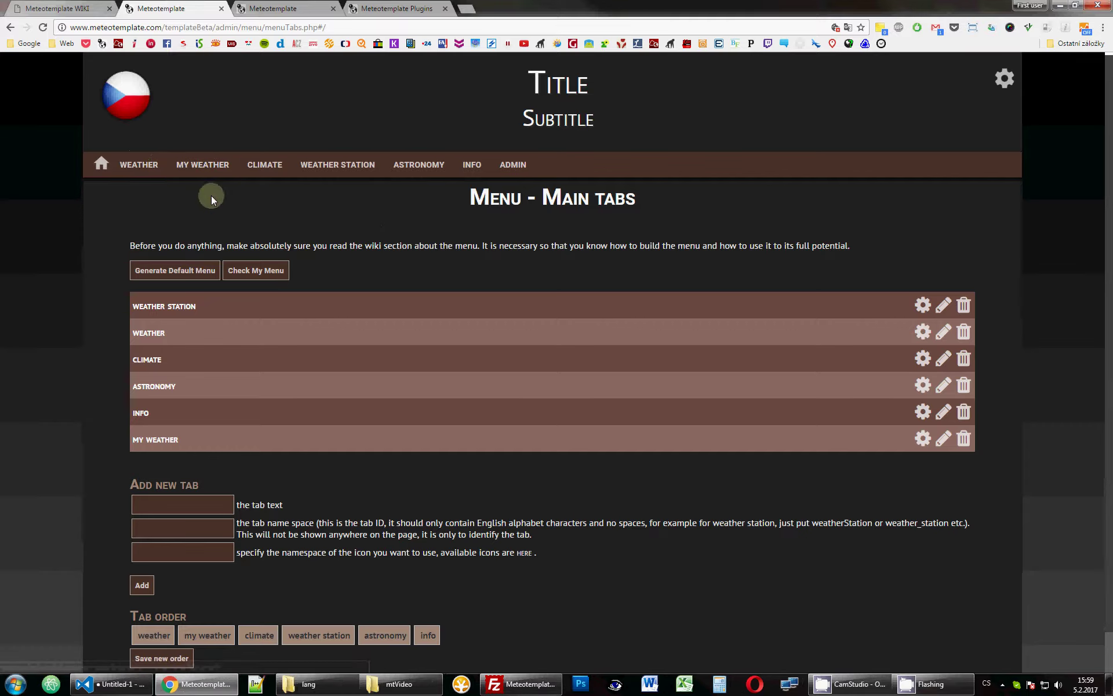
Preview the MY WEATHER dropdown, then bring up the Meteotemplate WIKI tab.
click(202, 167)
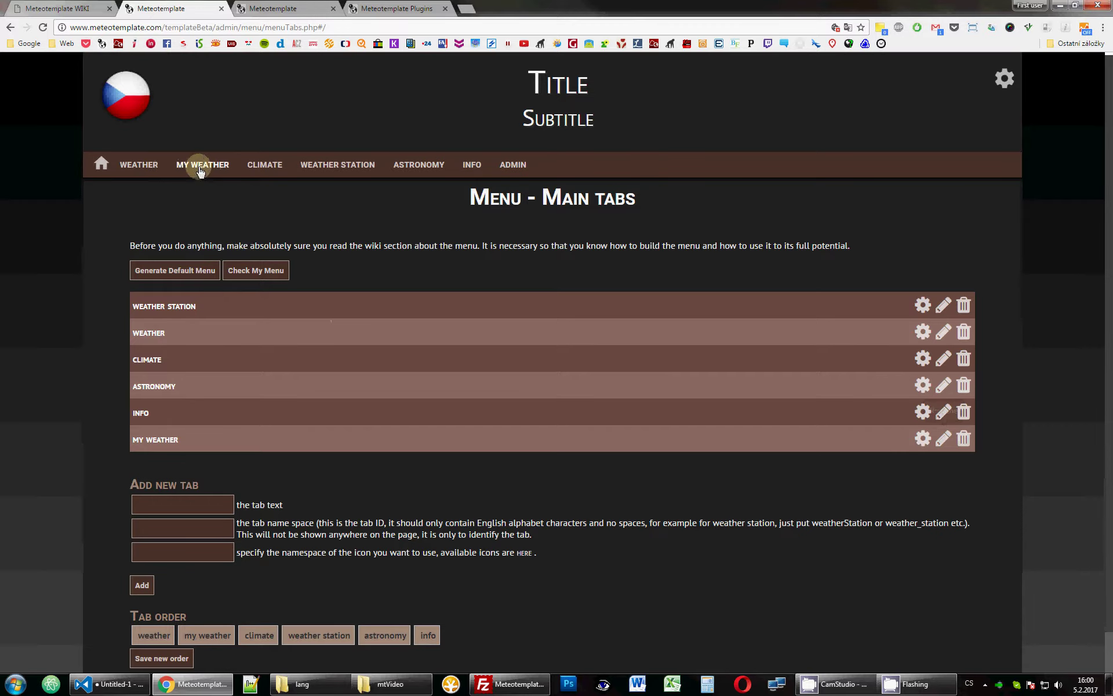
mouse_move(205, 164)
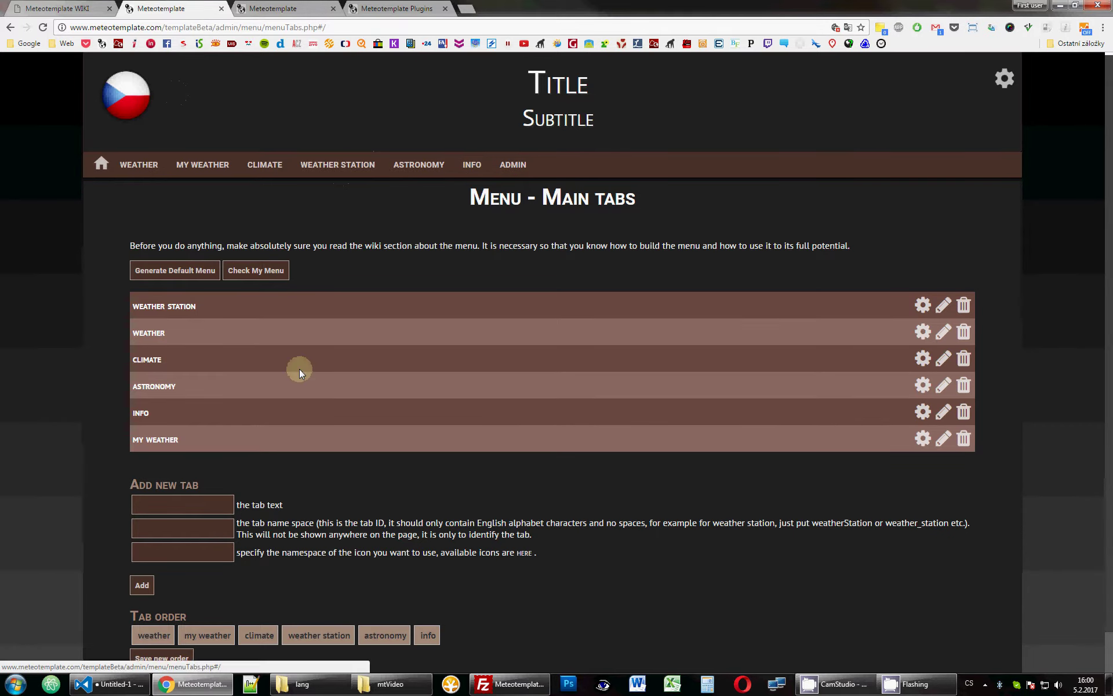
click(262, 433)
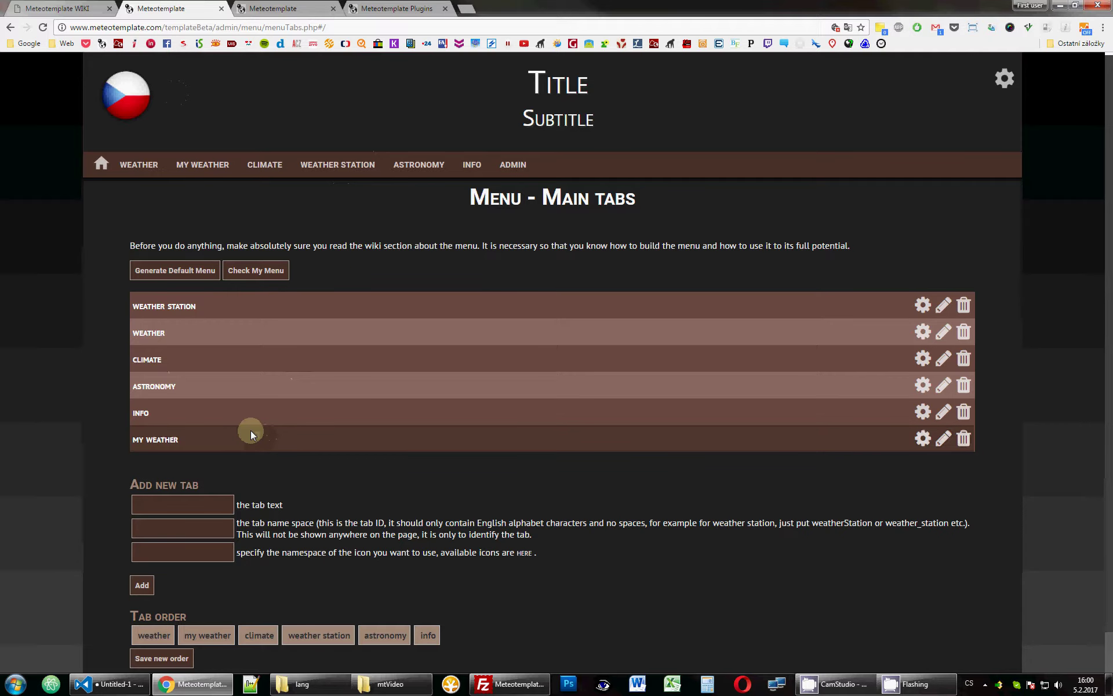
Scroll the wiki to the column syntax, then return to the admin menu tabs page.
click(58, 9)
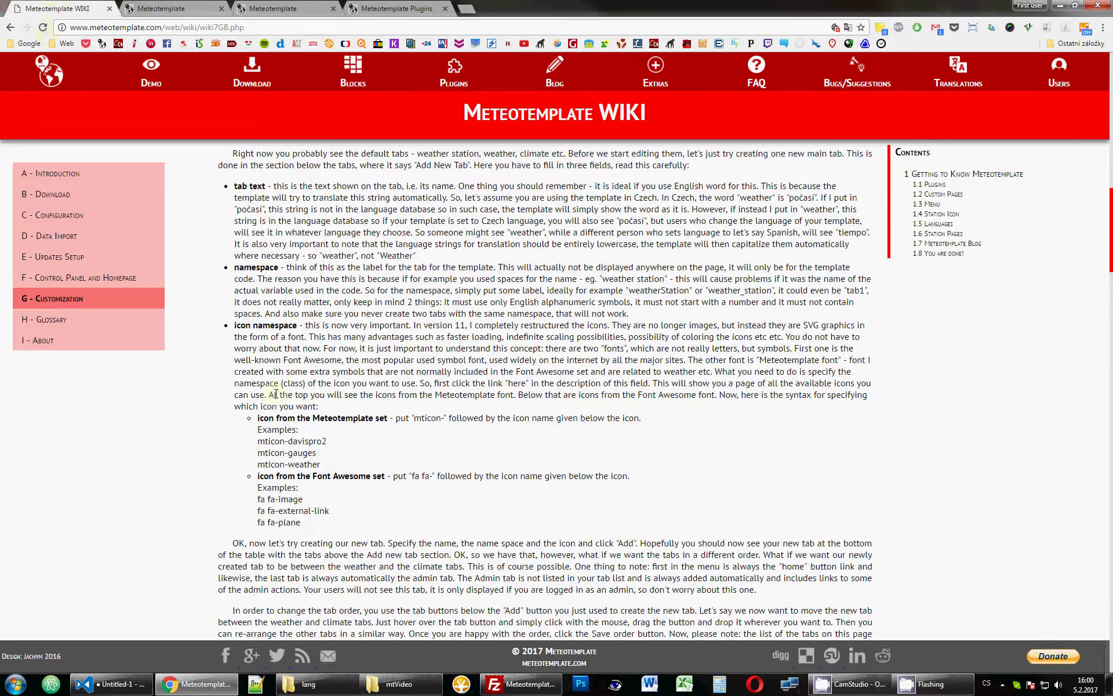
scroll(301, 400, down, 10)
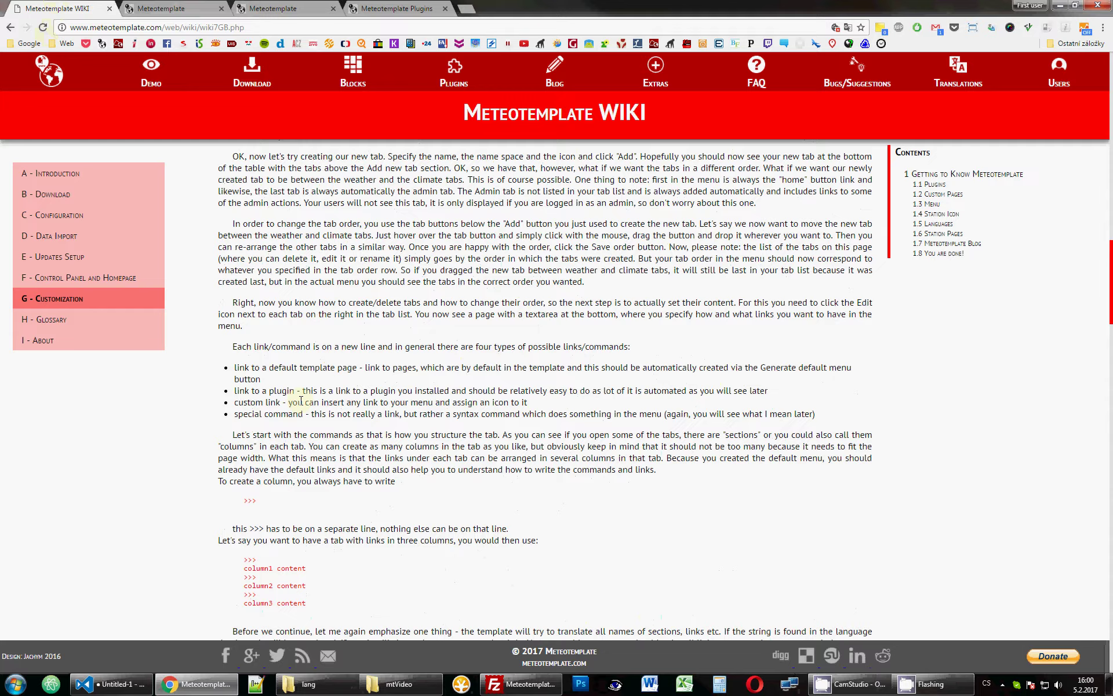
click(199, 8)
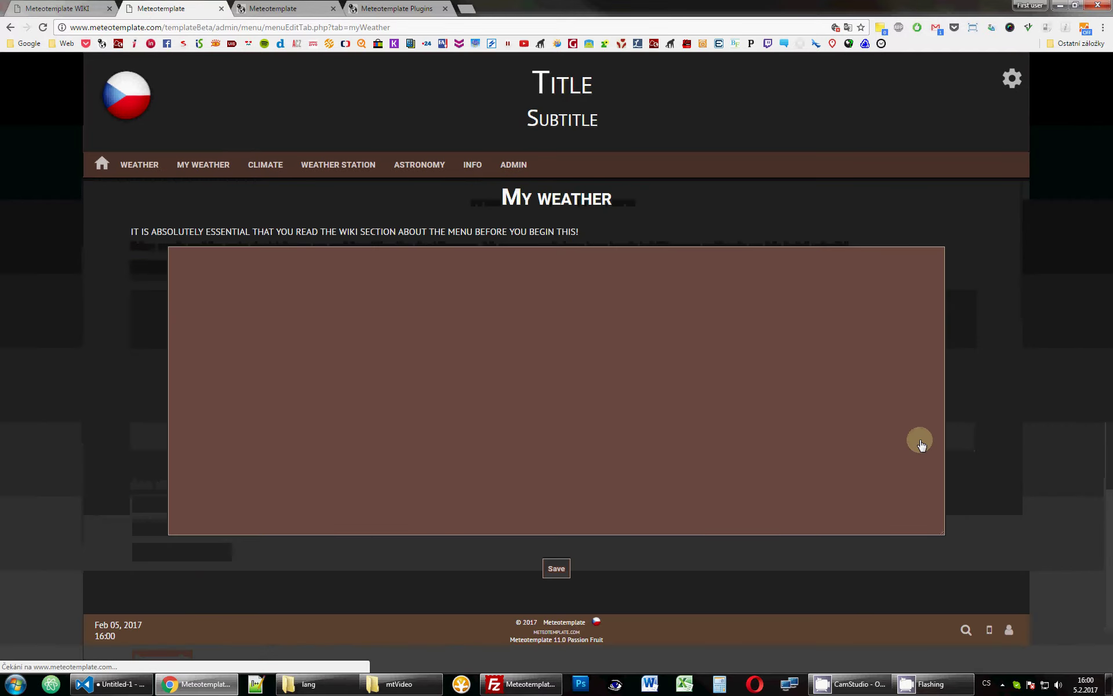
Focus the empty My weather content box and preview the My weather tab's current menu.
drag(120, 234, 606, 234)
click(606, 235)
click(575, 296)
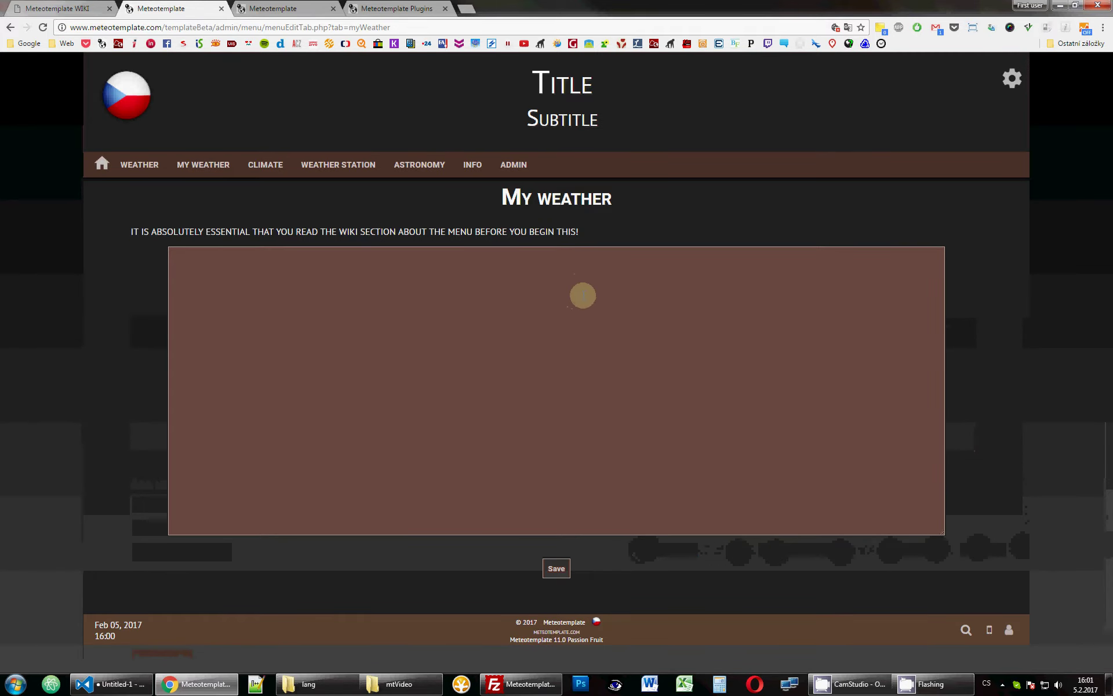
click(581, 300)
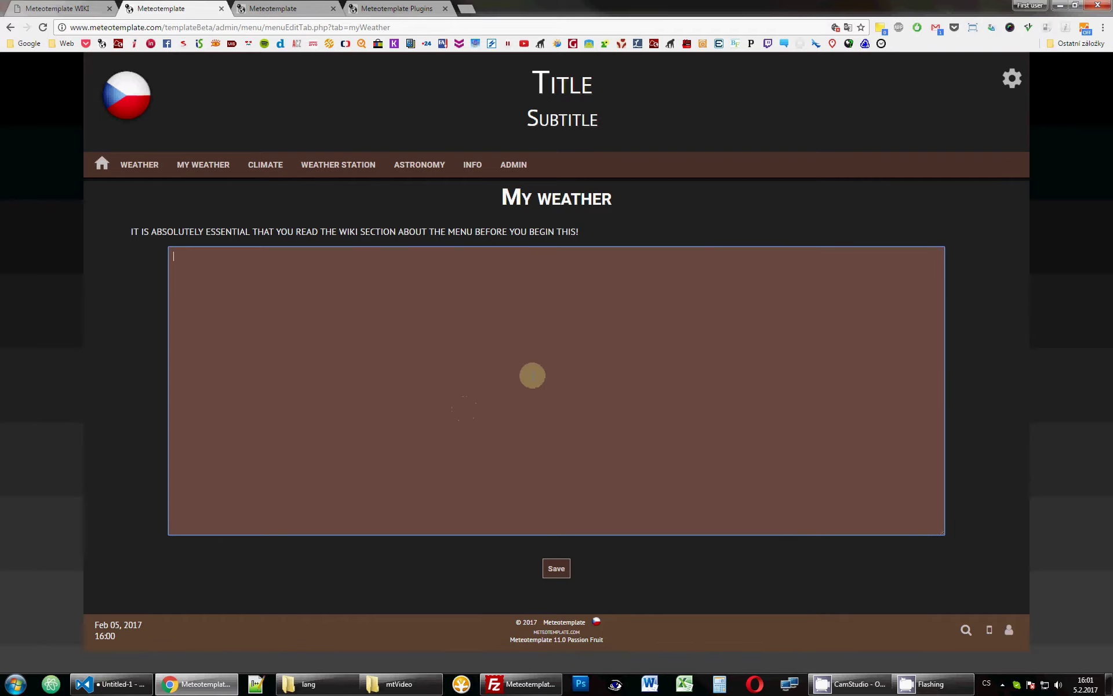
click(189, 165)
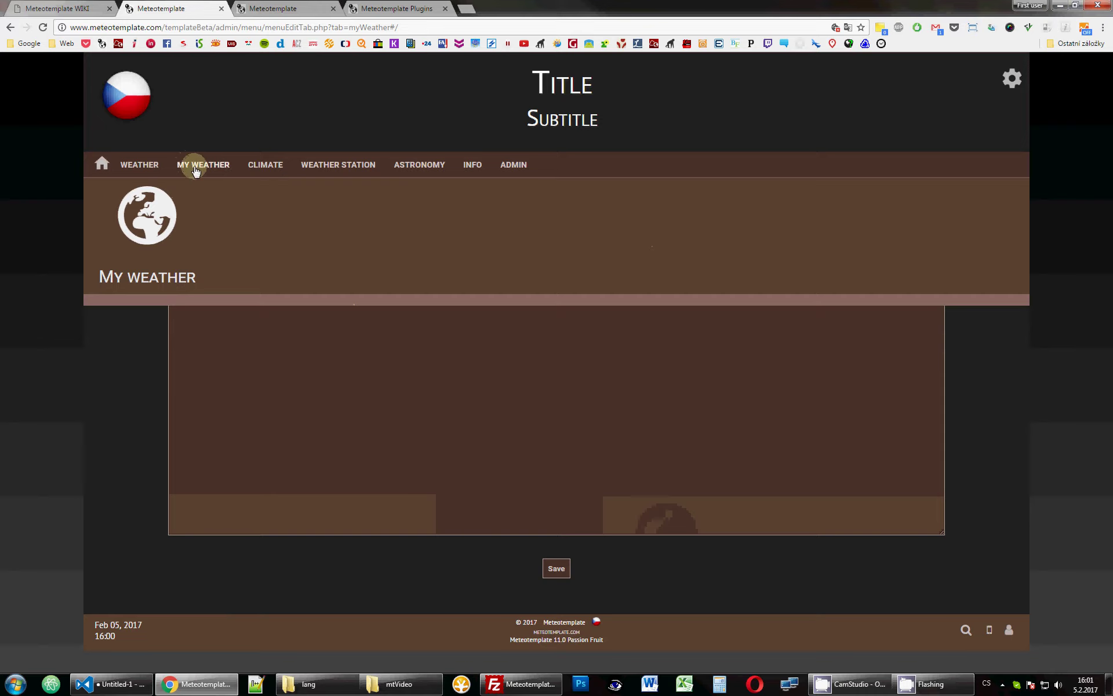
click(273, 303)
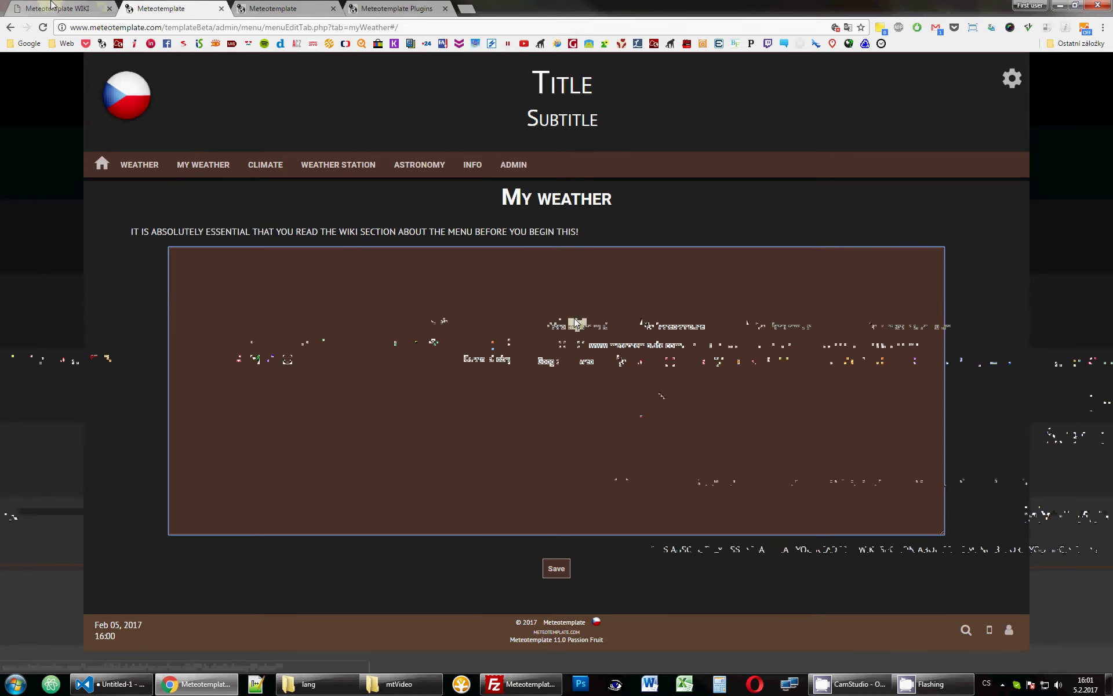
Compare the wiki with the MY WEATHER and WEATHER STATION dropdowns, ending on the wiki.
click(61, 8)
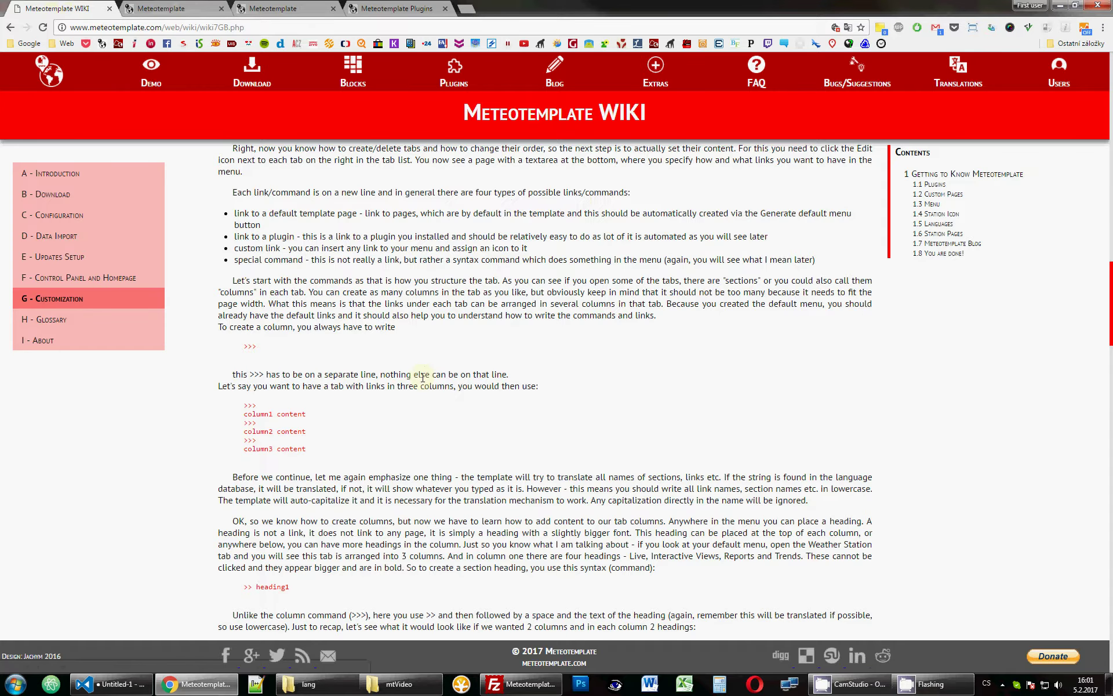
click(153, 7)
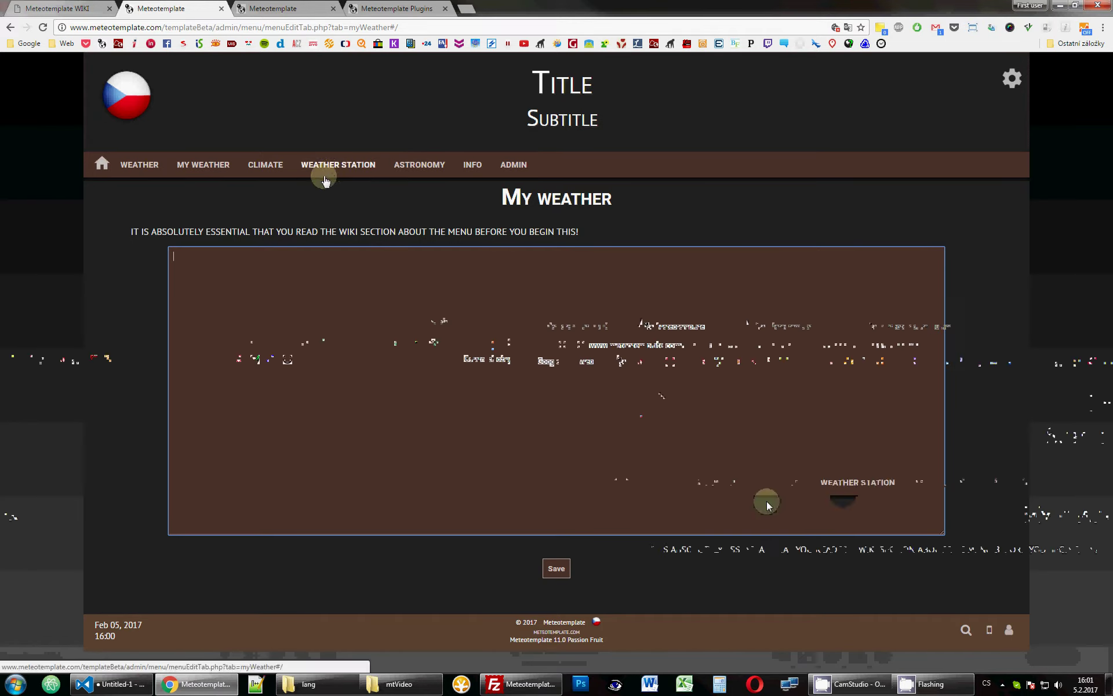
mouse_move(187, 168)
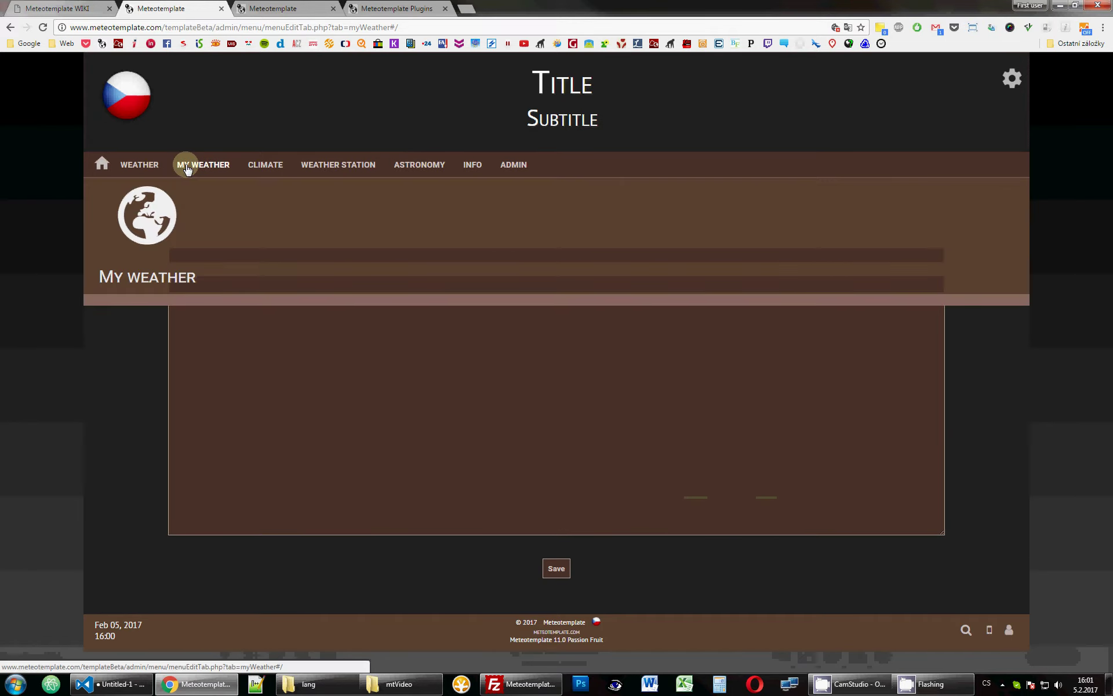
mouse_move(142, 170)
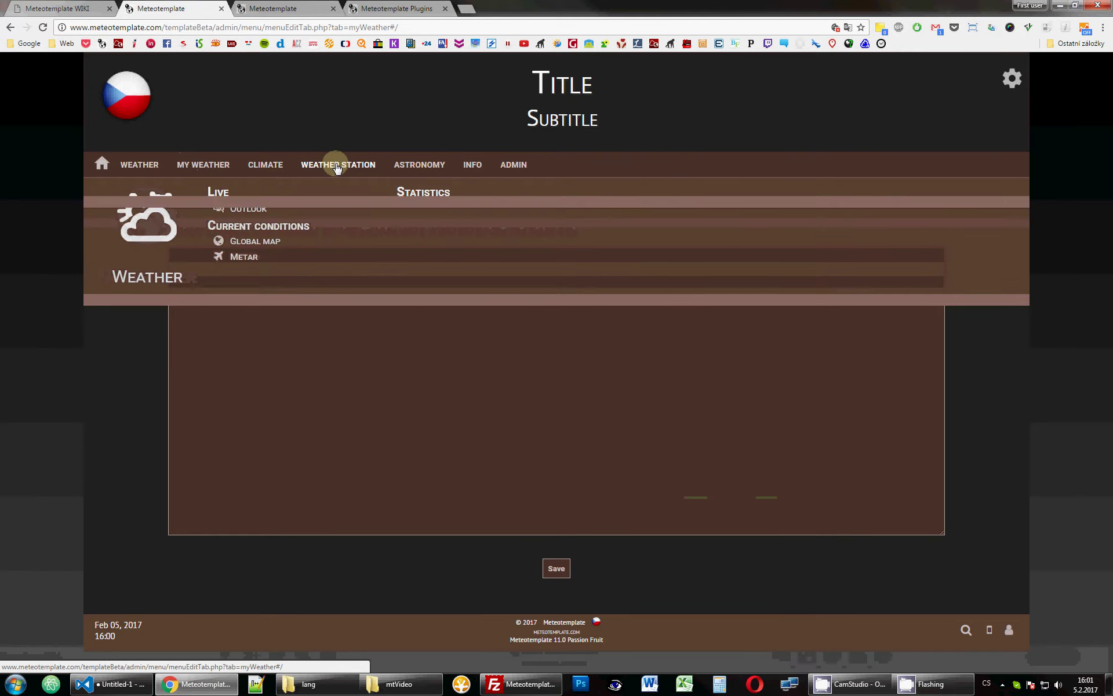
mouse_move(337, 168)
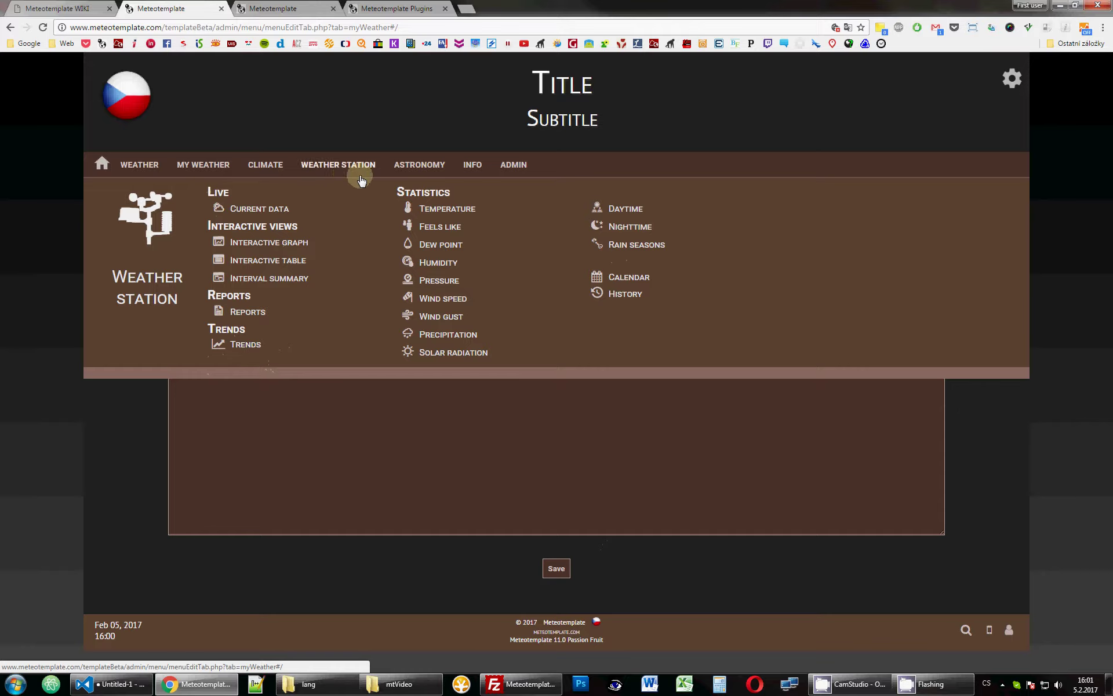
click(336, 286)
click(7, 6)
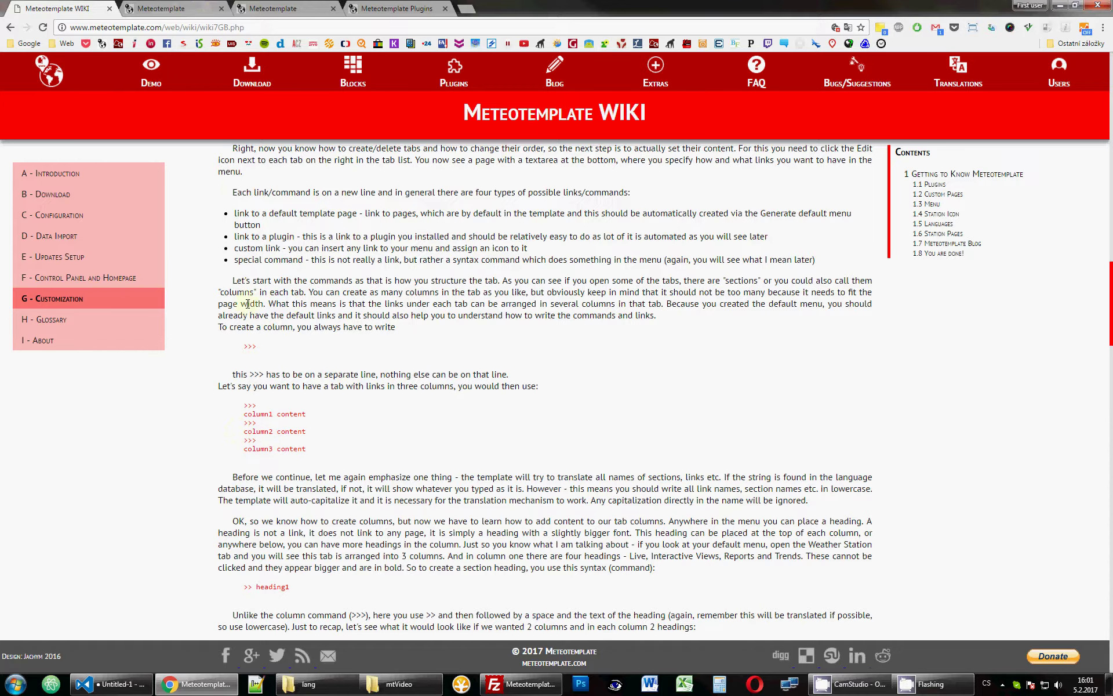
Paste the >>> column command as the first line of the My weather menu.
key(ctrl+Tab)
click(261, 345)
text(>>>)
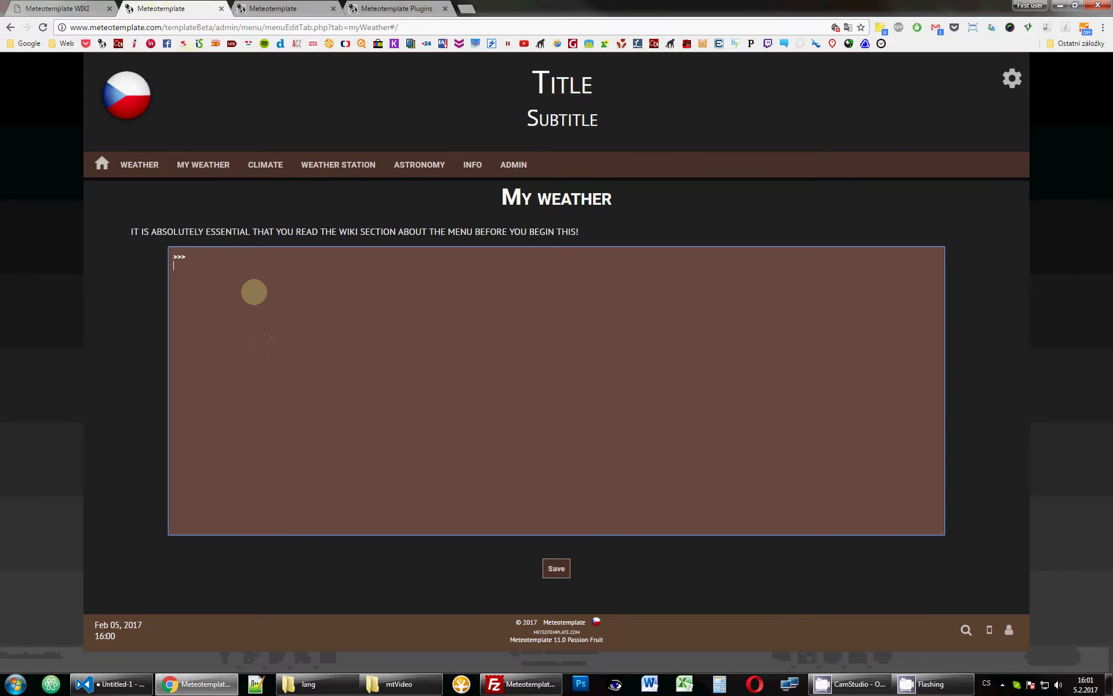
click(223, 195)
click(181, 264)
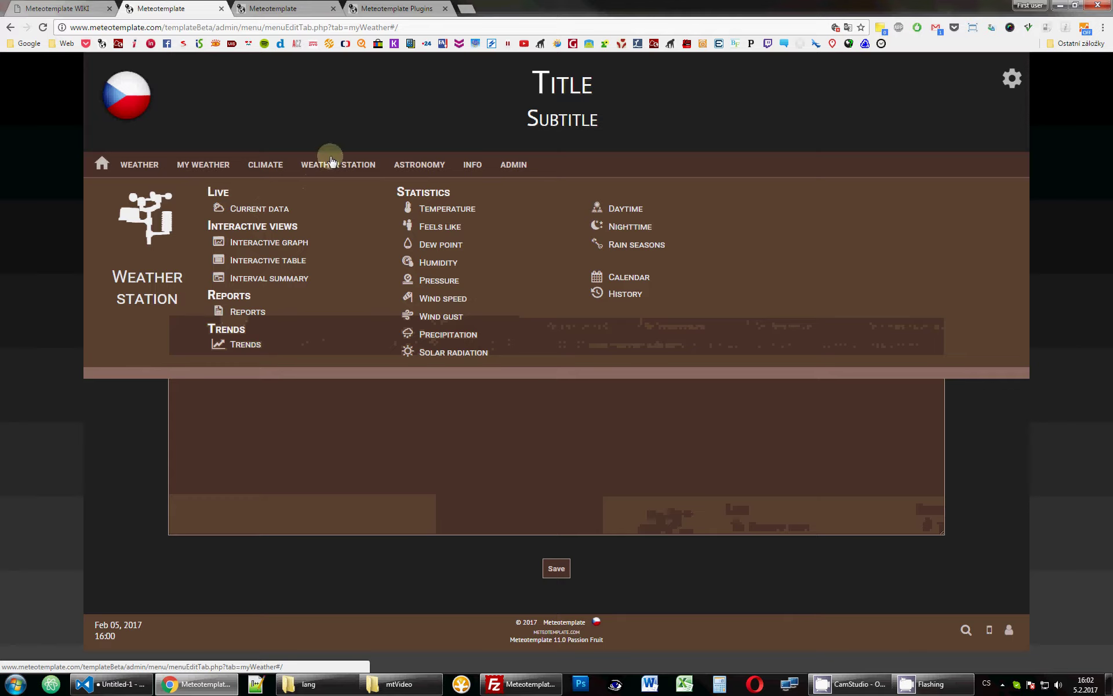
click(200, 263)
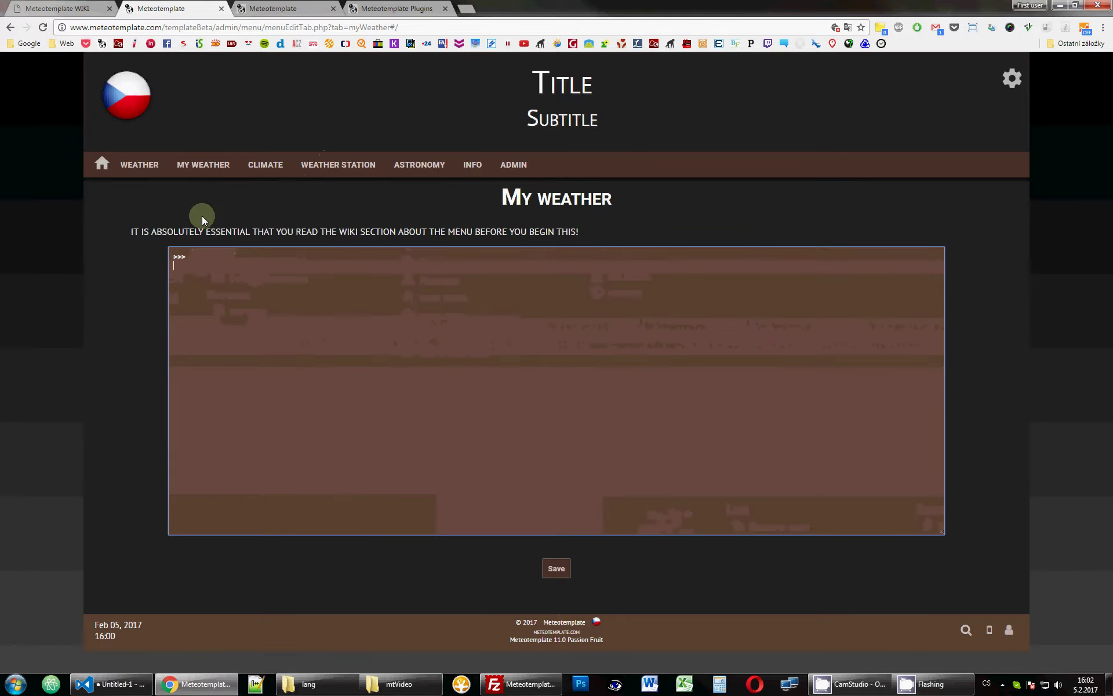
key(ctrl+shift+Tab)
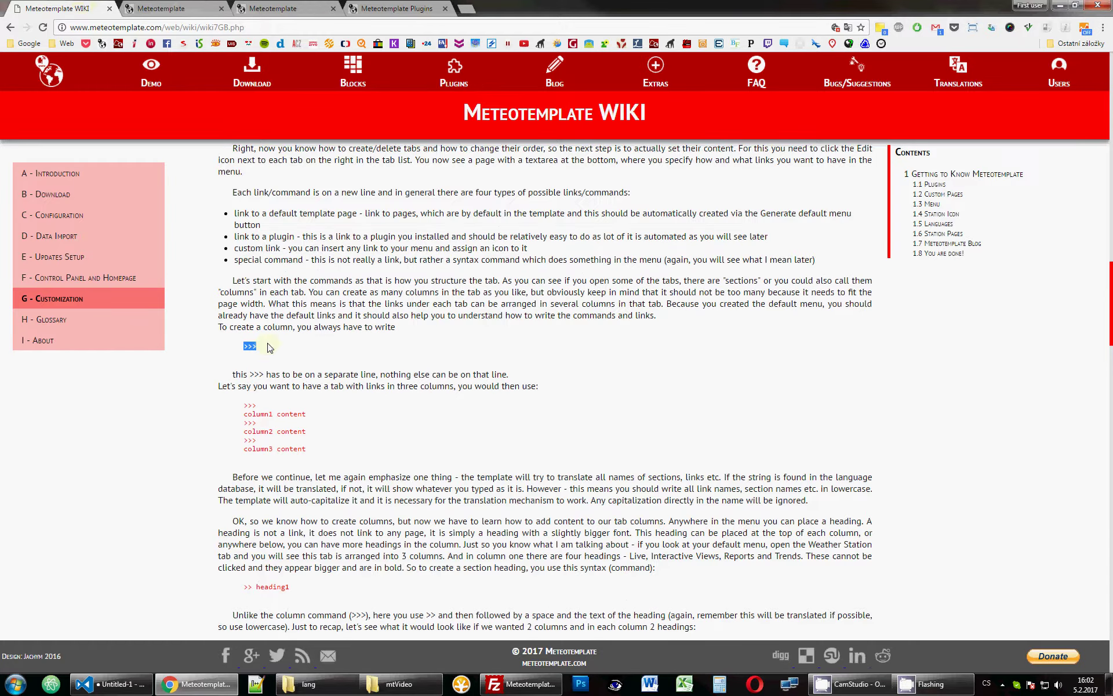
Scroll the wiki to the '>> heading1' syntax, then go back to the My weather editor.
scroll(318, 381, down, 1)
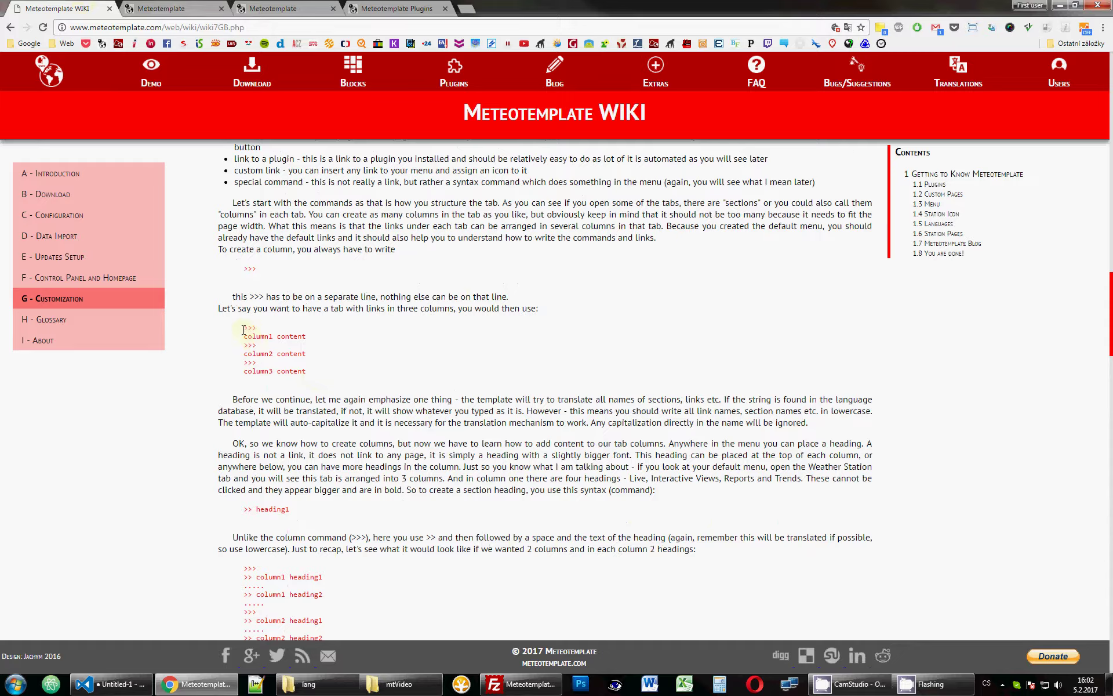
drag(273, 336, 307, 336)
click(250, 345)
scroll(277, 456, down, 3)
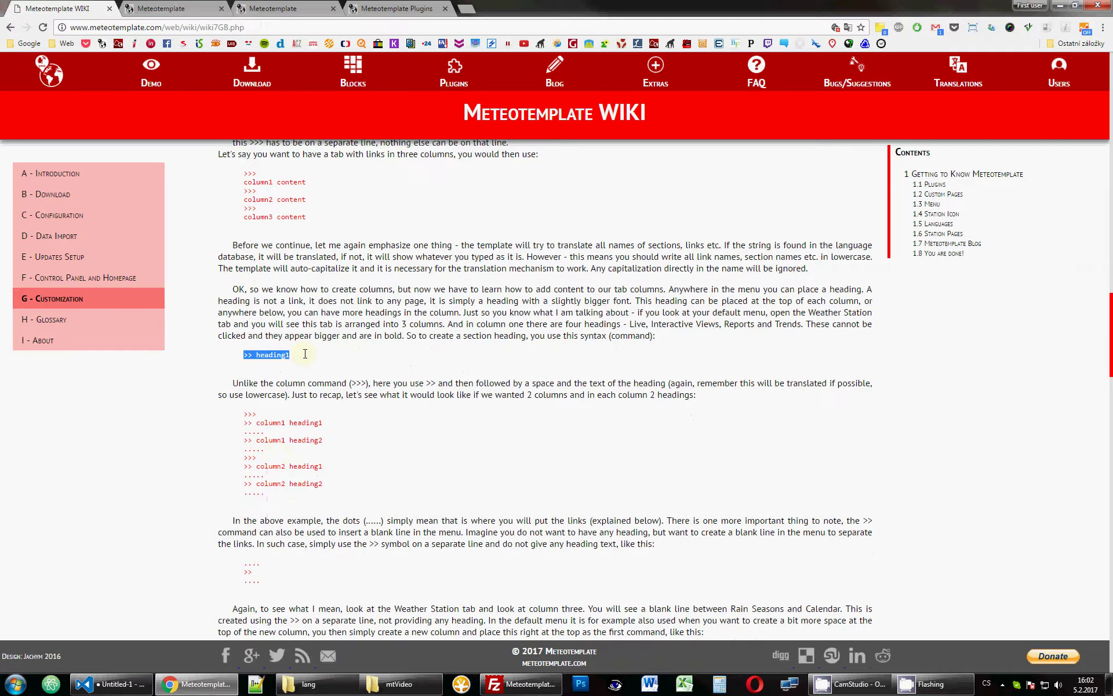
click(404, 378)
click(187, 7)
mouse_move(354, 158)
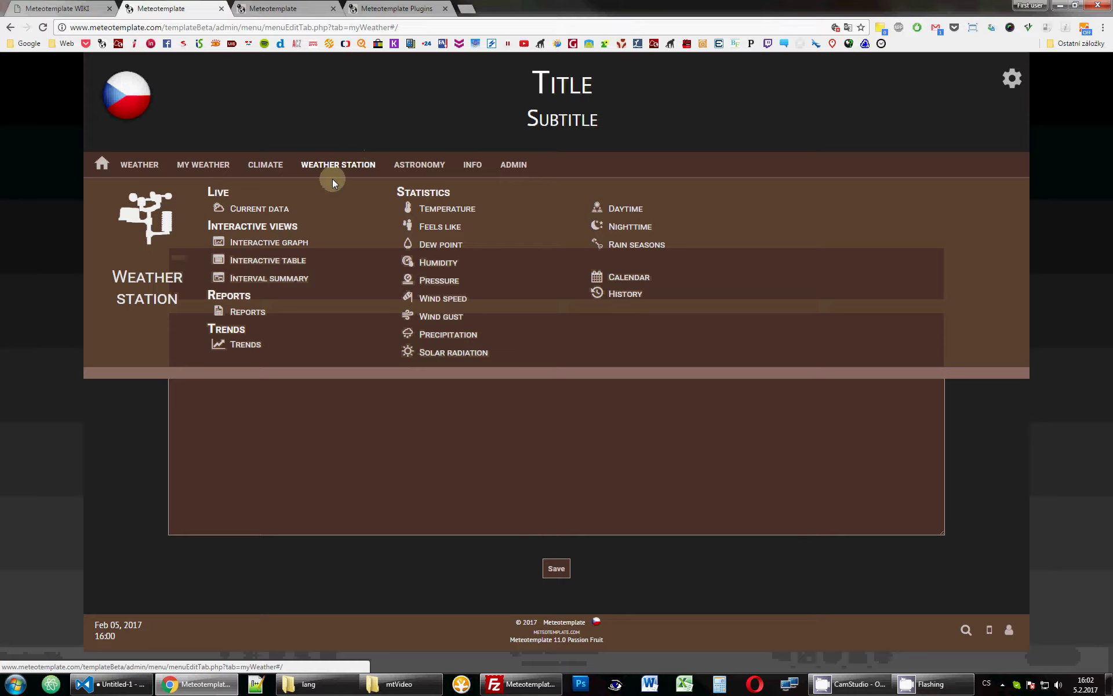
Compare Weather Station's menu section headings with the wiki's '>> heading1' syntax.
mouse_move(200, 223)
mouse_down()
mouse_move(261, 212)
mouse_move(308, 225)
mouse_move(208, 226)
mouse_up()
click(272, 226)
click(232, 226)
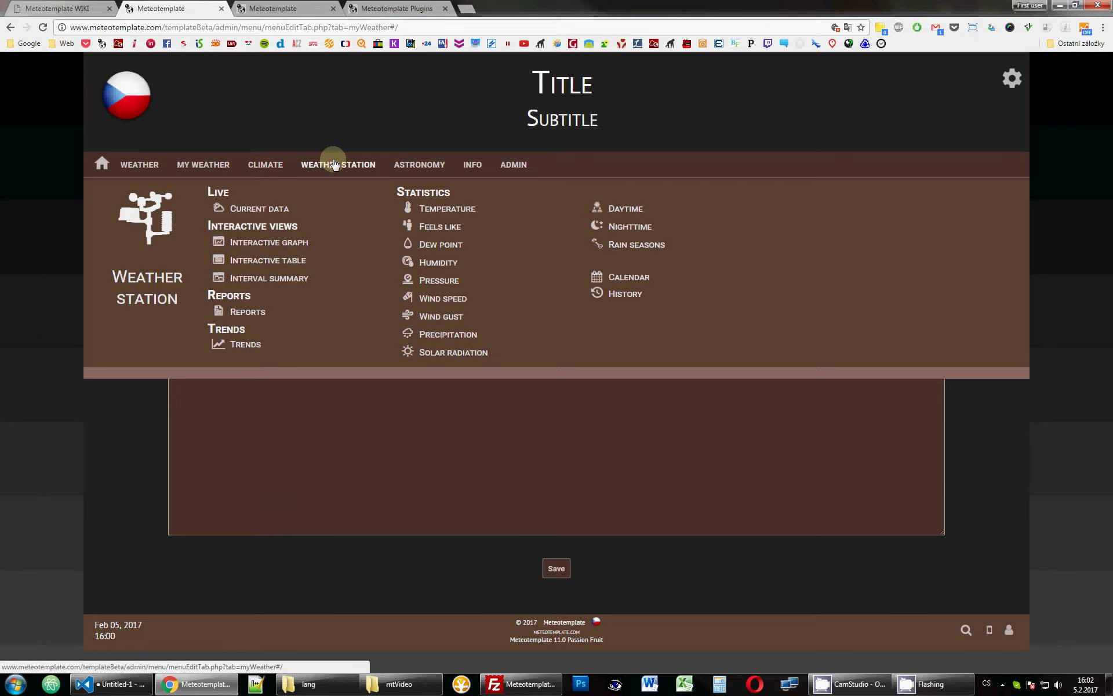
key(ctrl+shift+Tab)
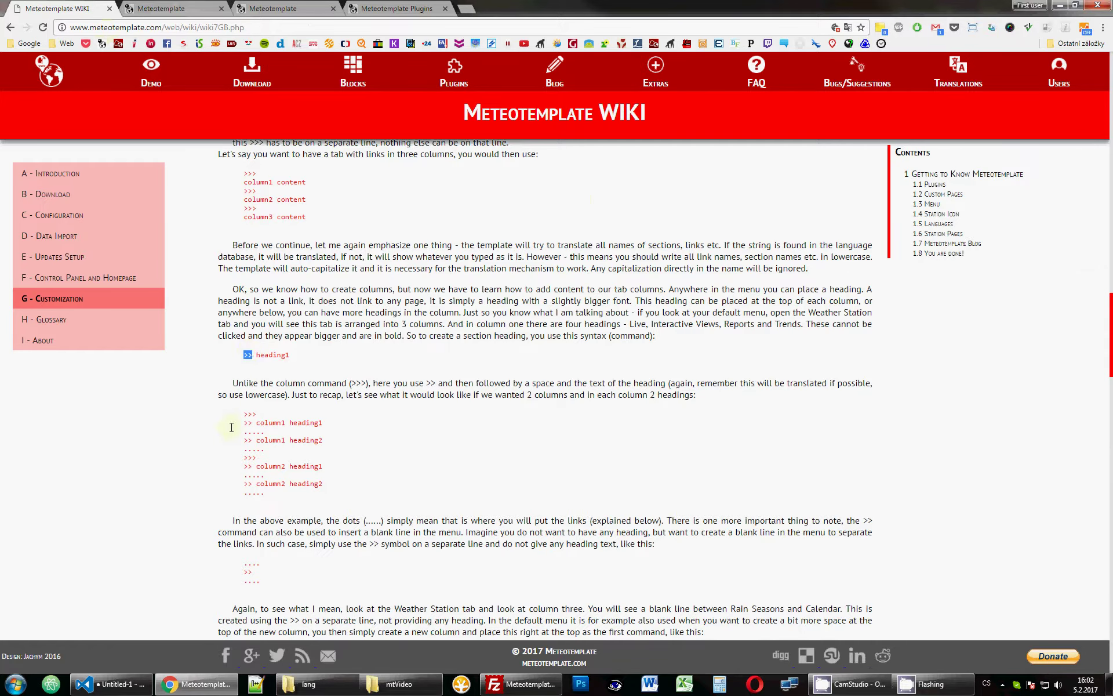
drag(255, 355, 309, 355)
Type '>> Column 1' on the line below '>>>' in the My weather menu.
key(ctrl+Tab)
click(224, 265)
text(>> Column 1)
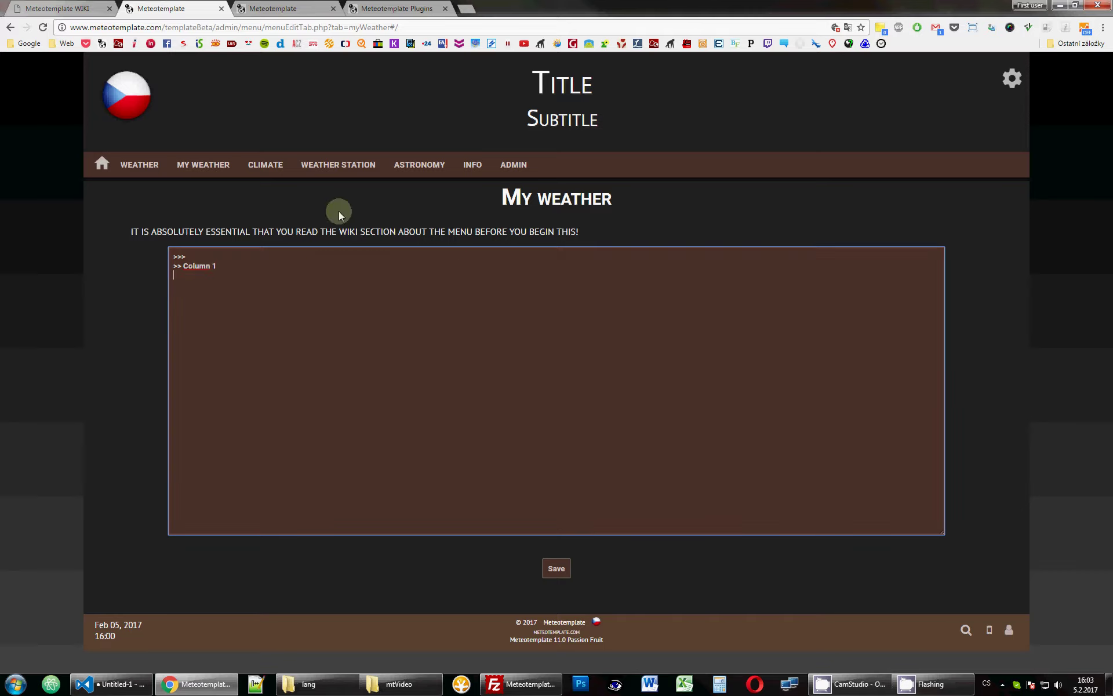
mouse_move(341, 167)
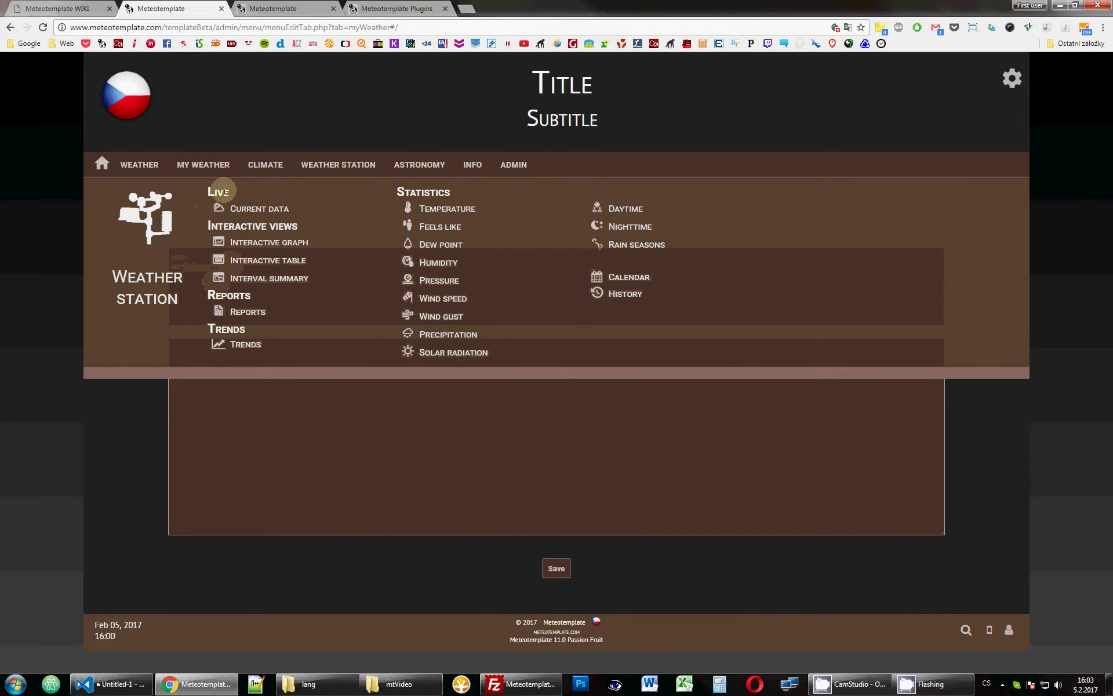
click(329, 167)
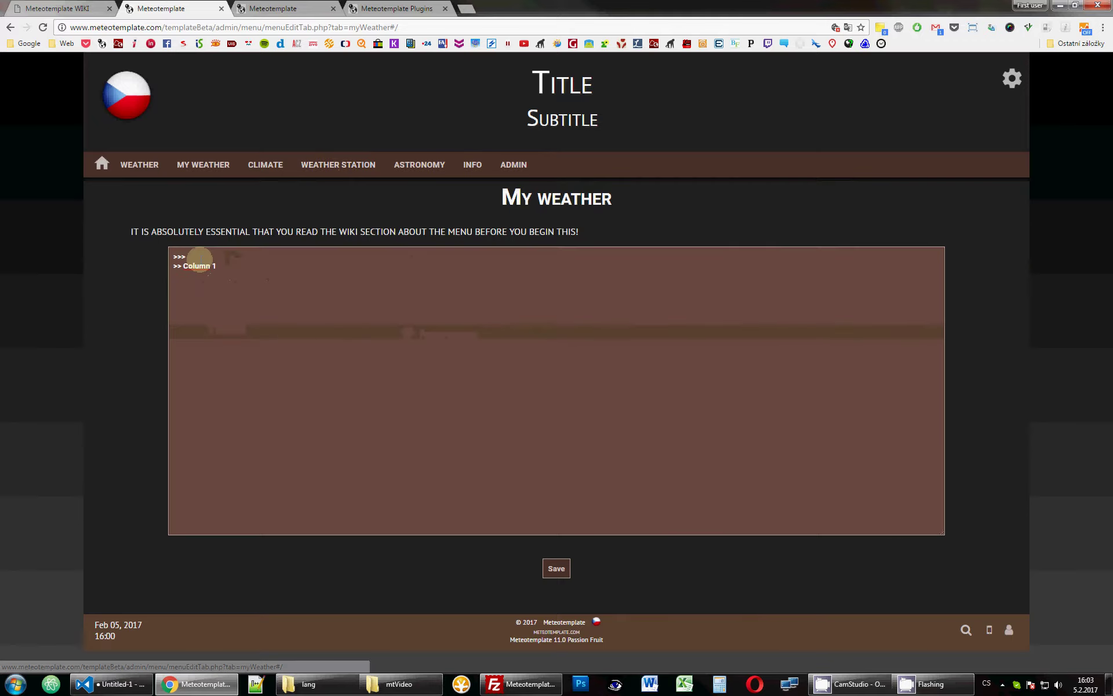
Save the My weather menu, confirm Column 1 in its dropdown, and reopen its editor.
click(557, 569)
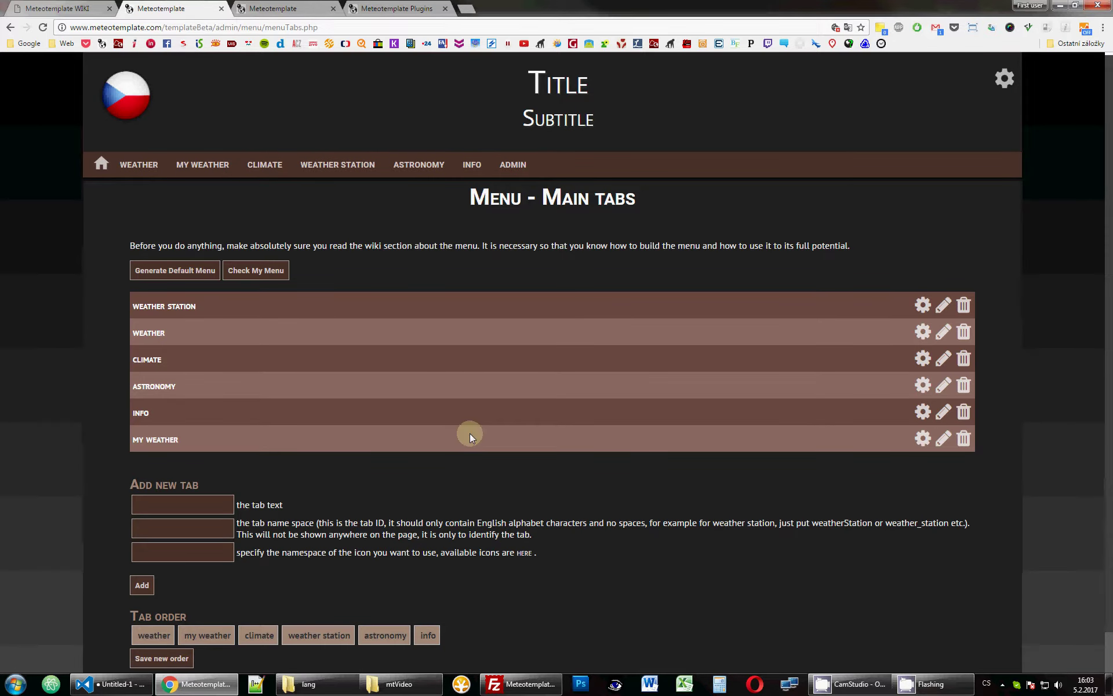
click(220, 174)
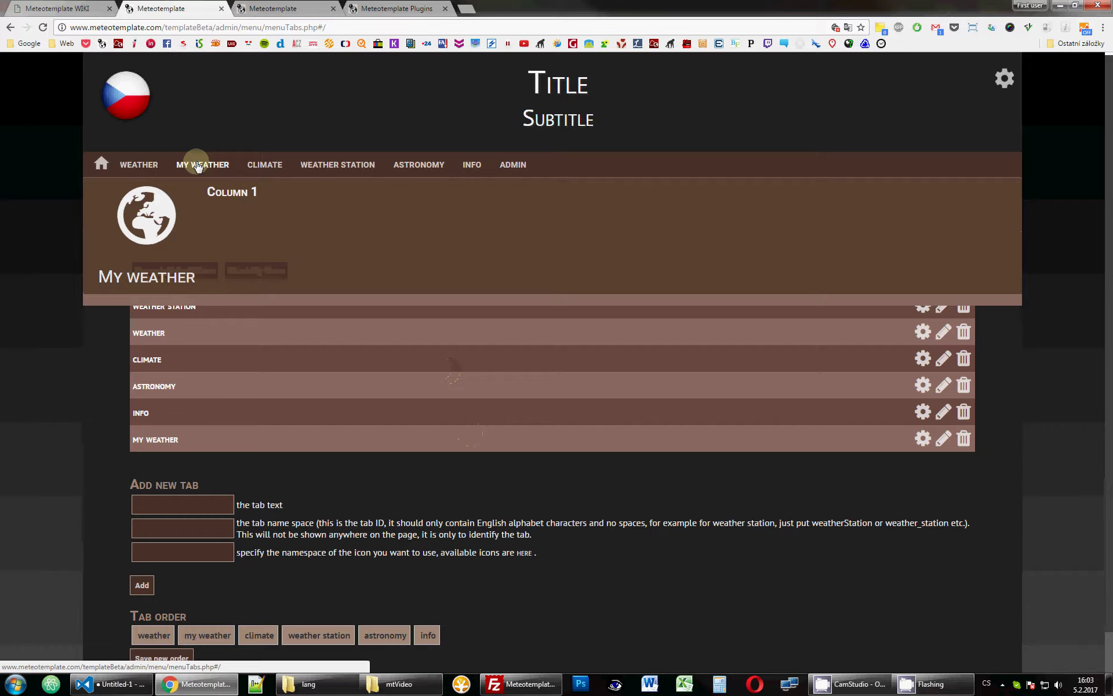
drag(209, 189, 303, 199)
click(218, 206)
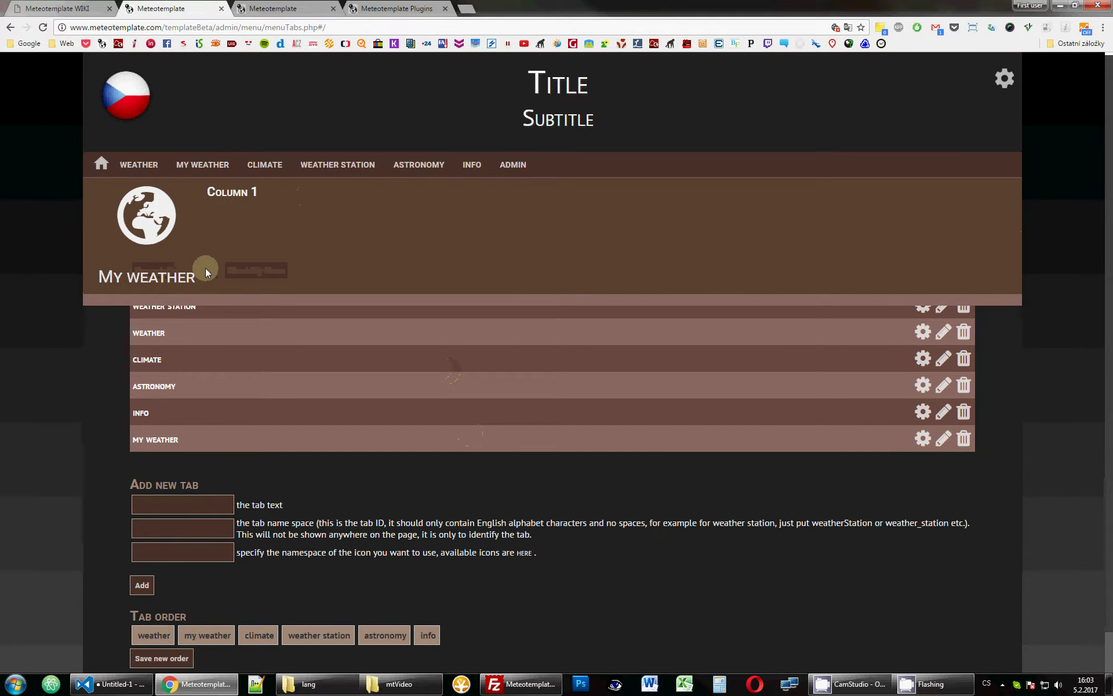
click(204, 160)
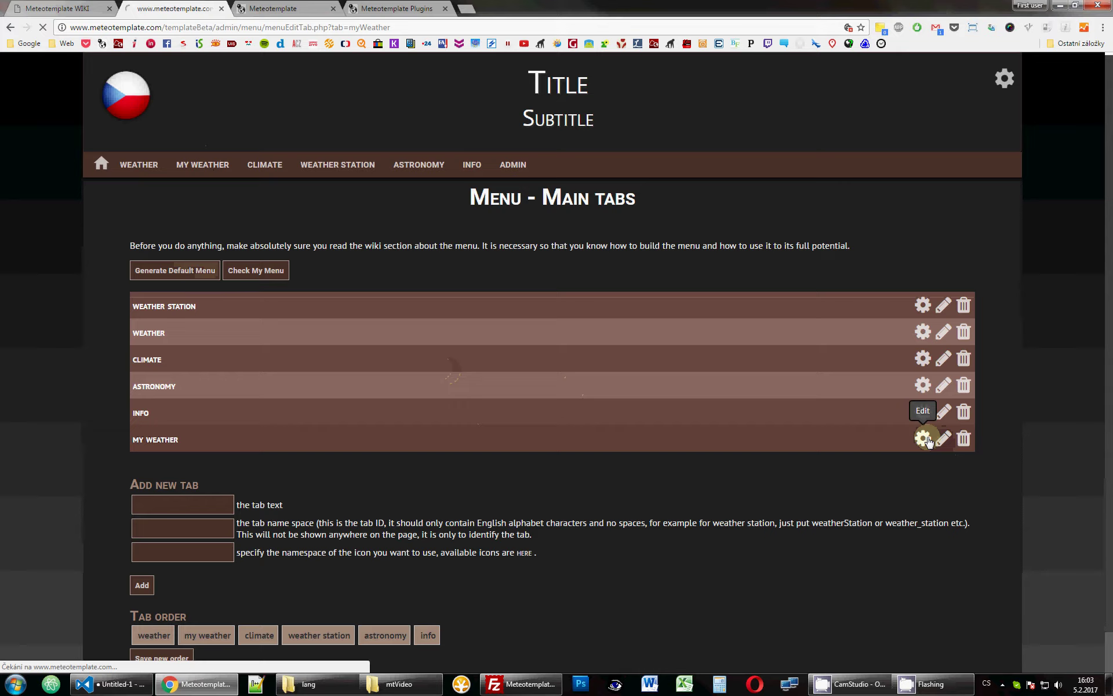
click(923, 439)
click(227, 264)
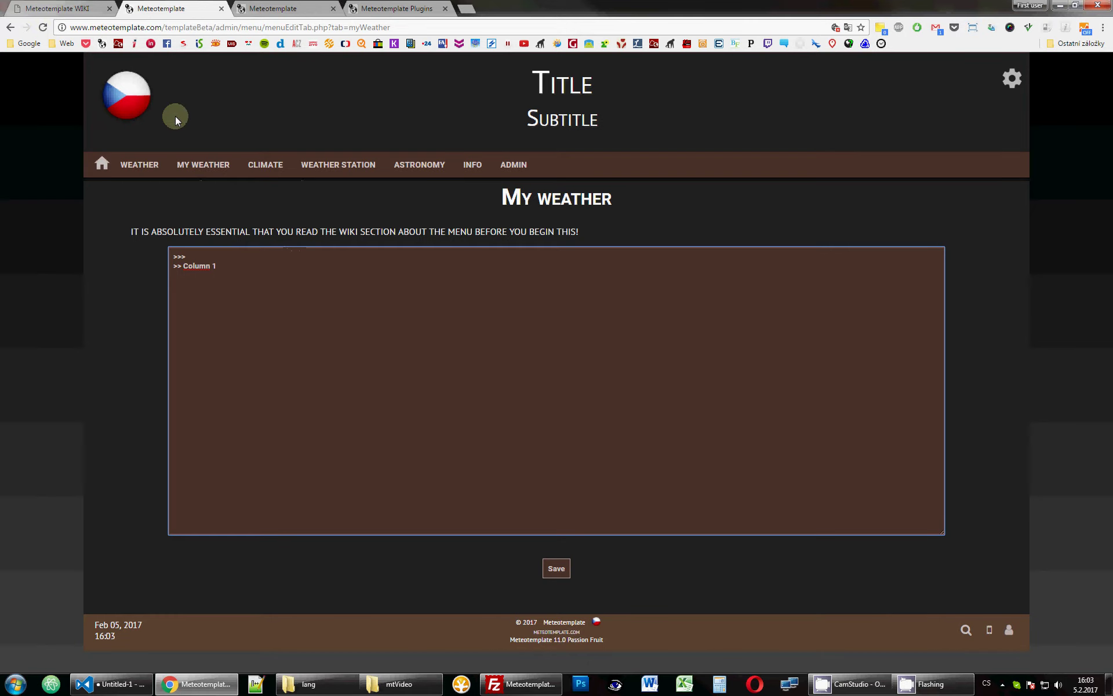
Look up the wiki's '-- 50 / -- 100 / -- 80' separator syntax, checking the Weather Station dropdown.
click(58, 7)
scroll(388, 460, down, 3)
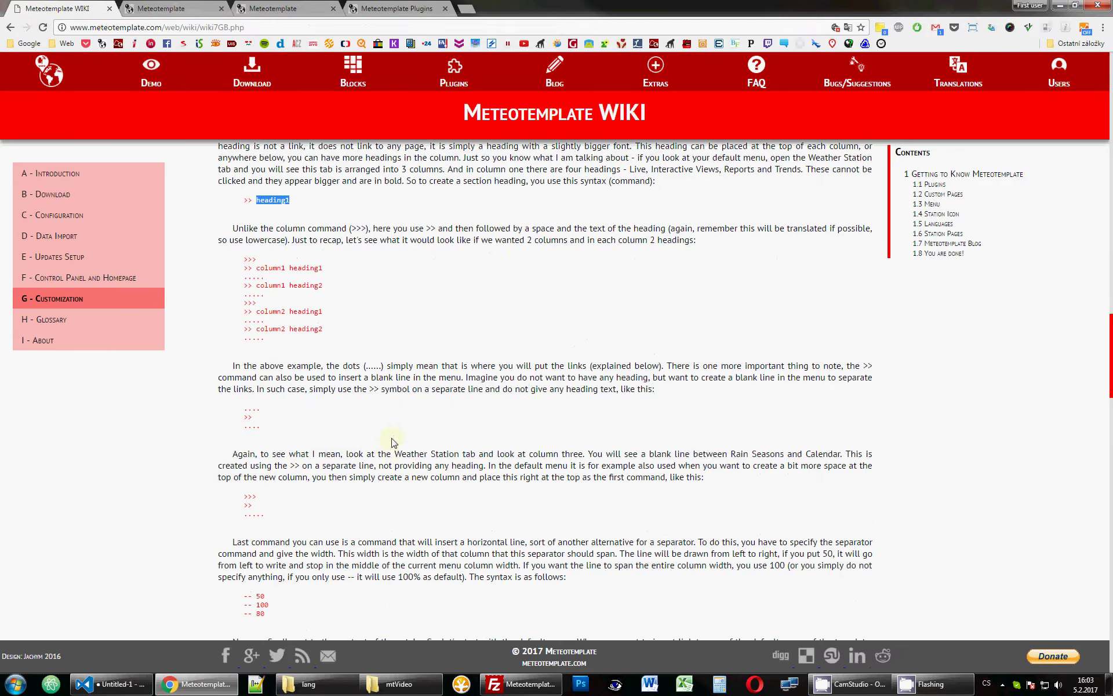
scroll(392, 447, down, 4)
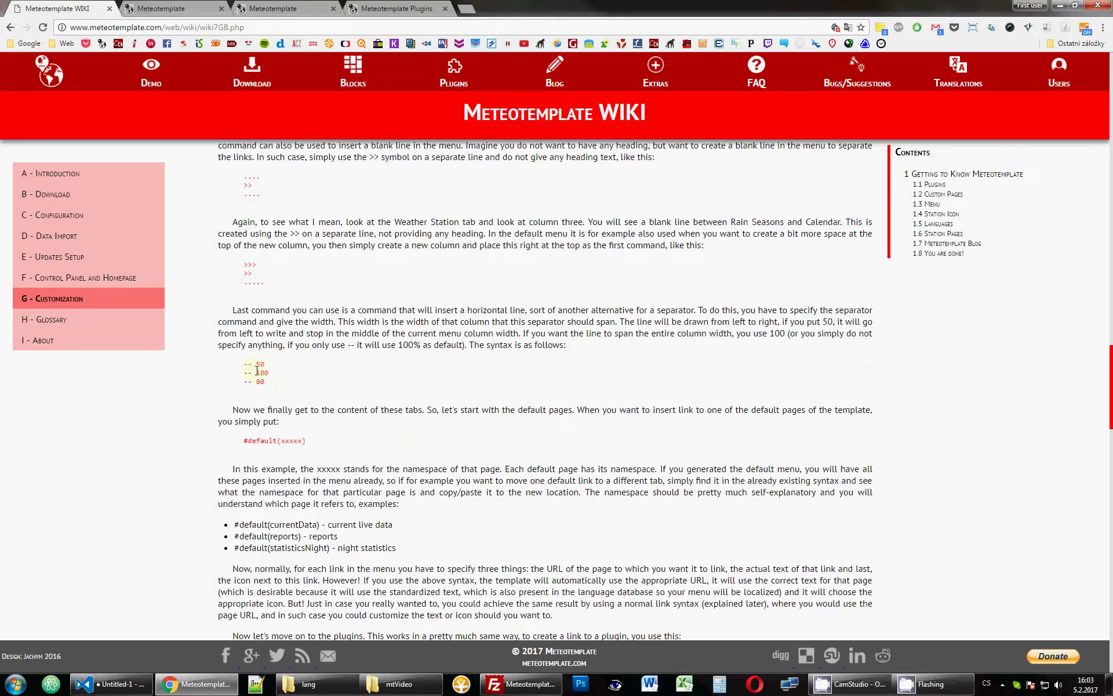
click(165, 8)
click(366, 165)
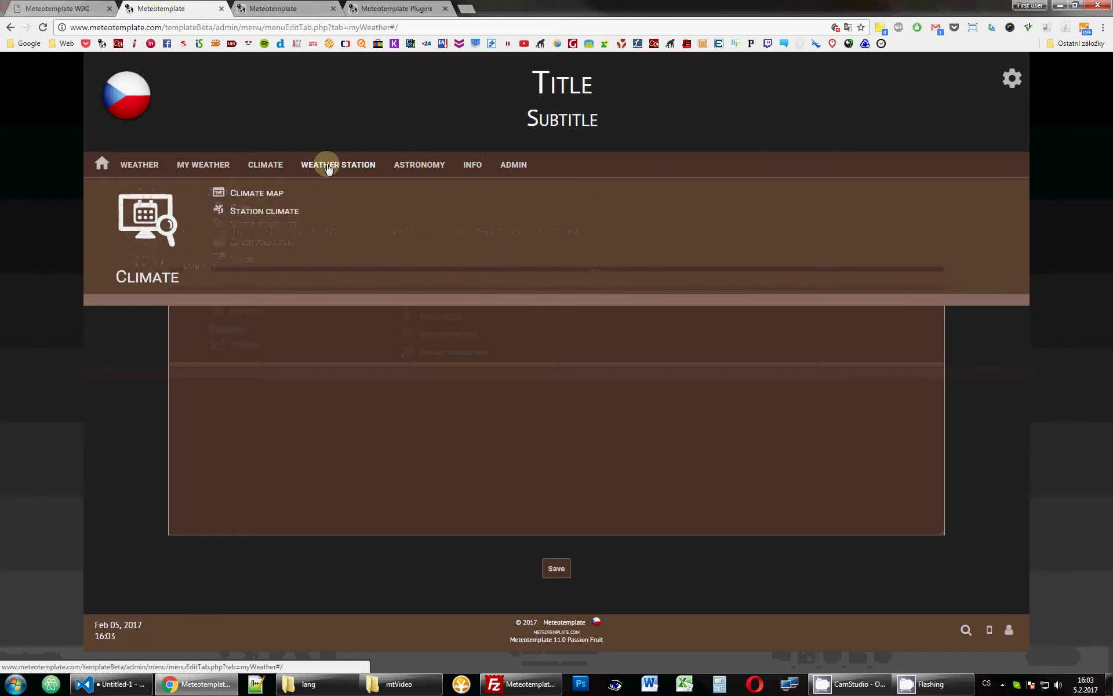
mouse_move(197, 166)
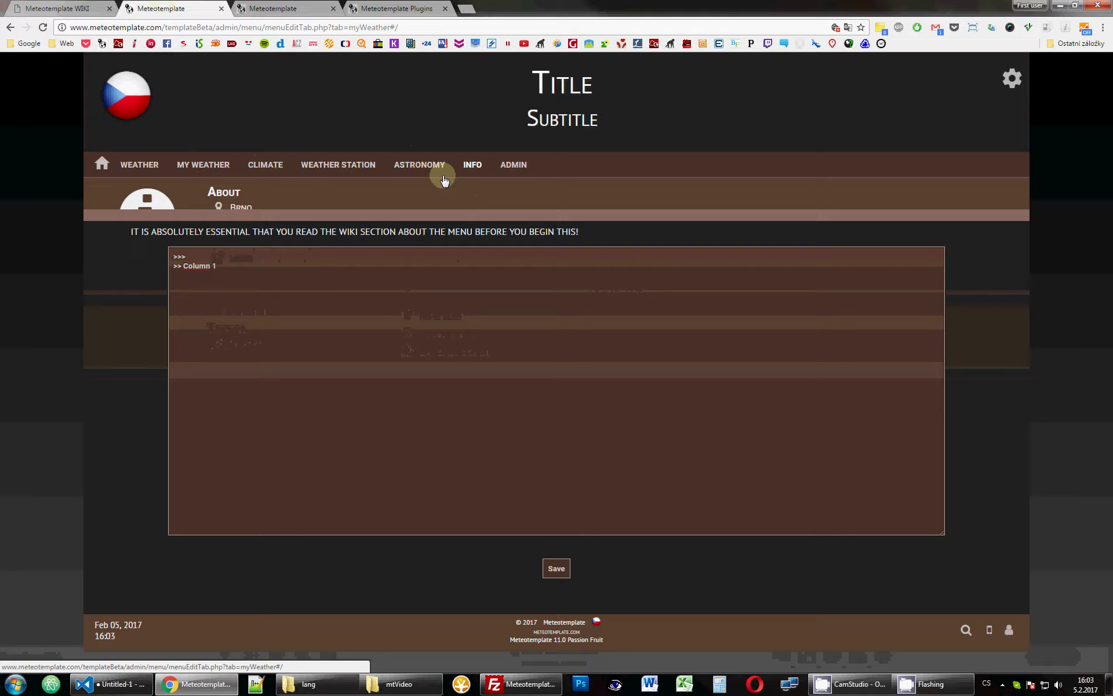
click(298, 296)
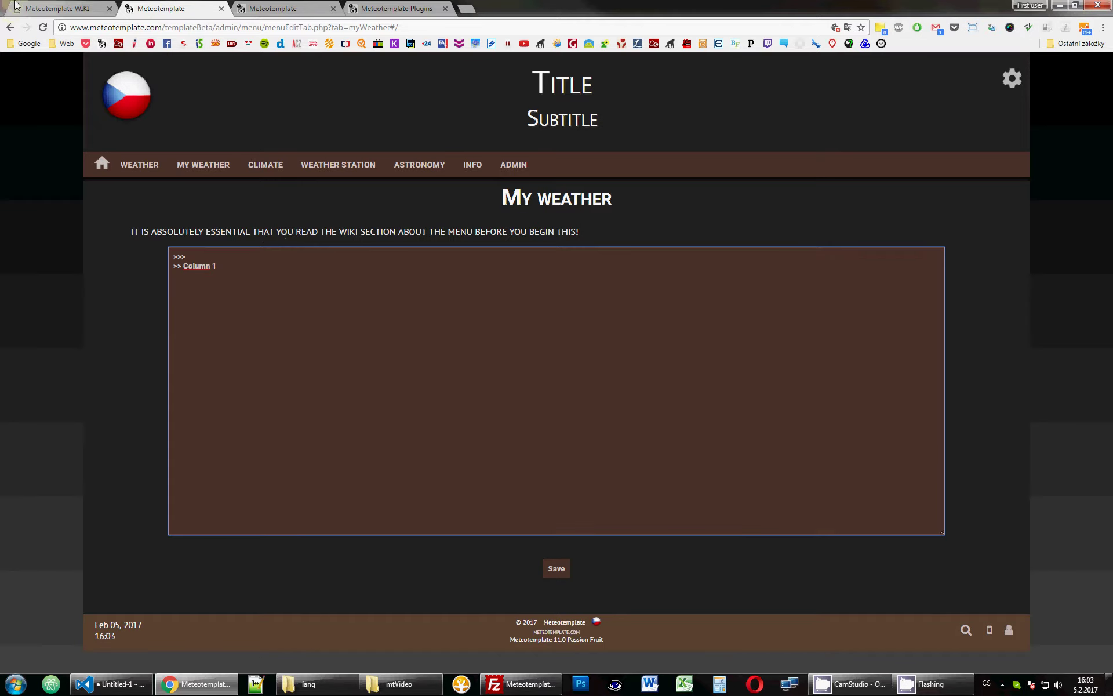
click(58, 7)
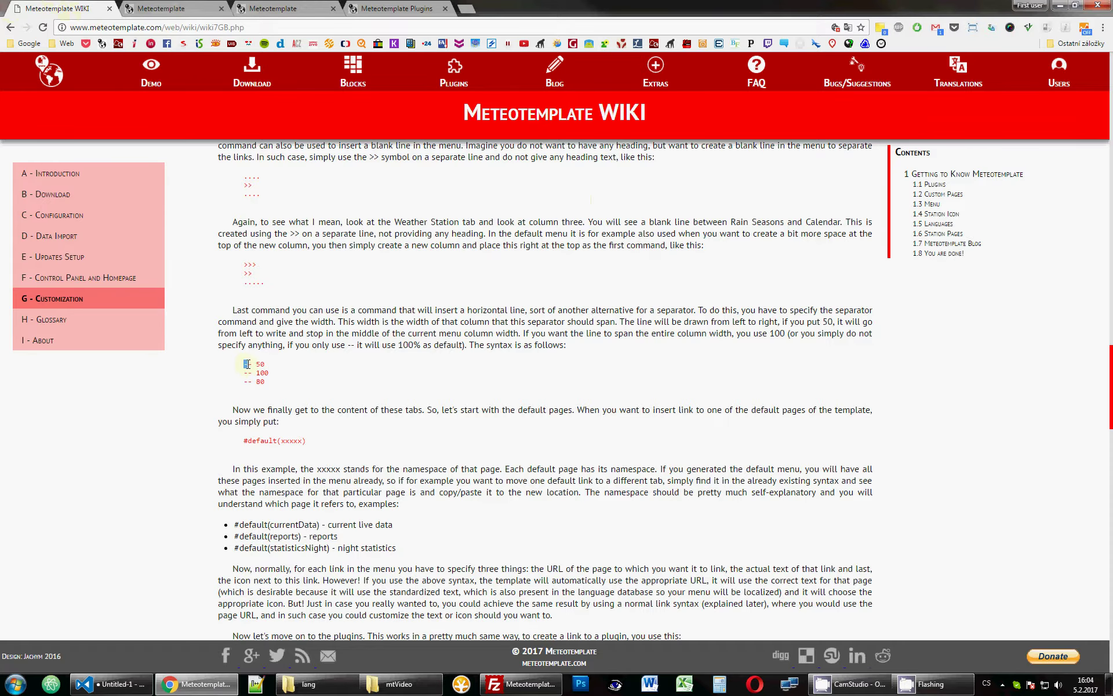
Add a '-- 50' separator line under '>> Column 1' and save the menu.
click(273, 397)
click(160, 8)
mouse_move(331, 165)
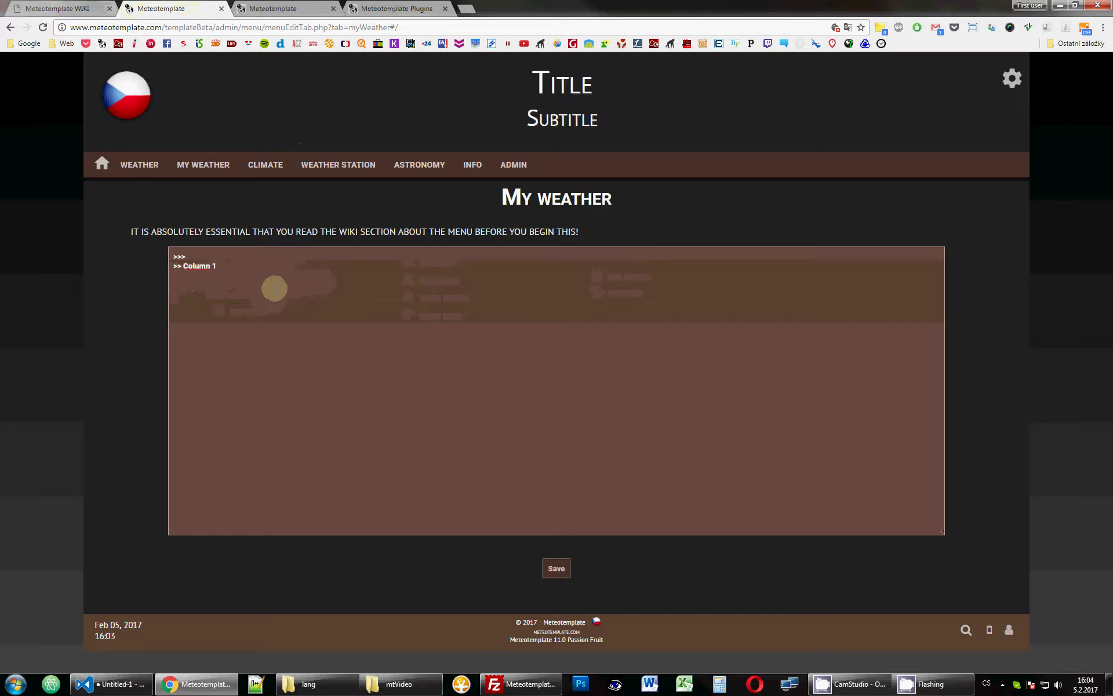
click(242, 268)
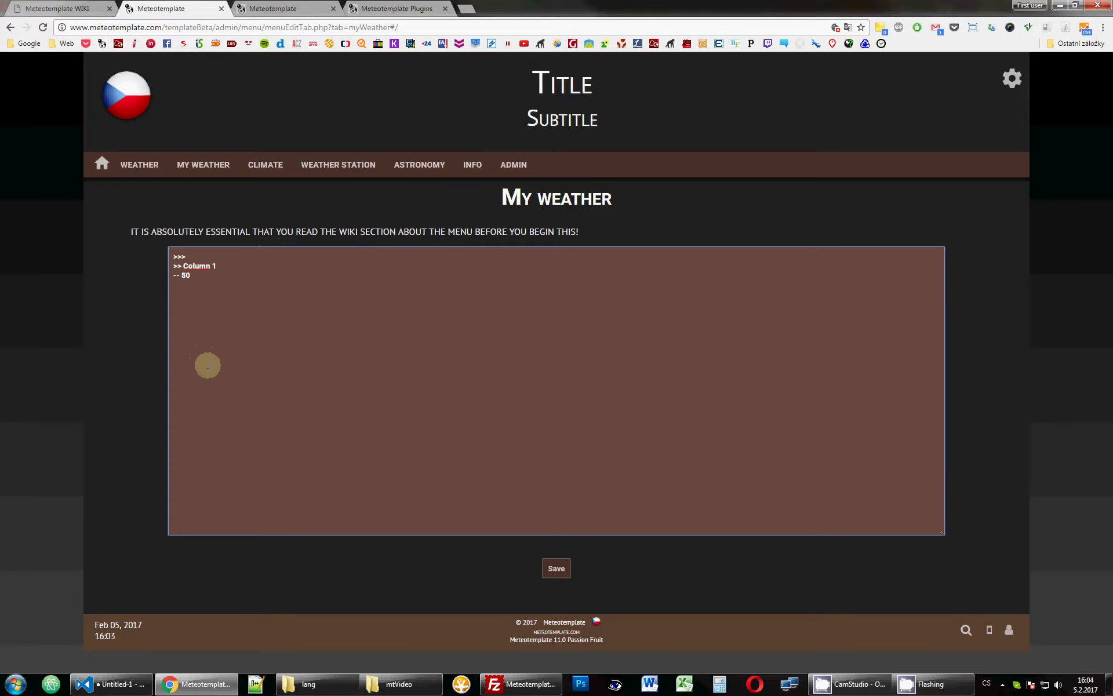
click(552, 566)
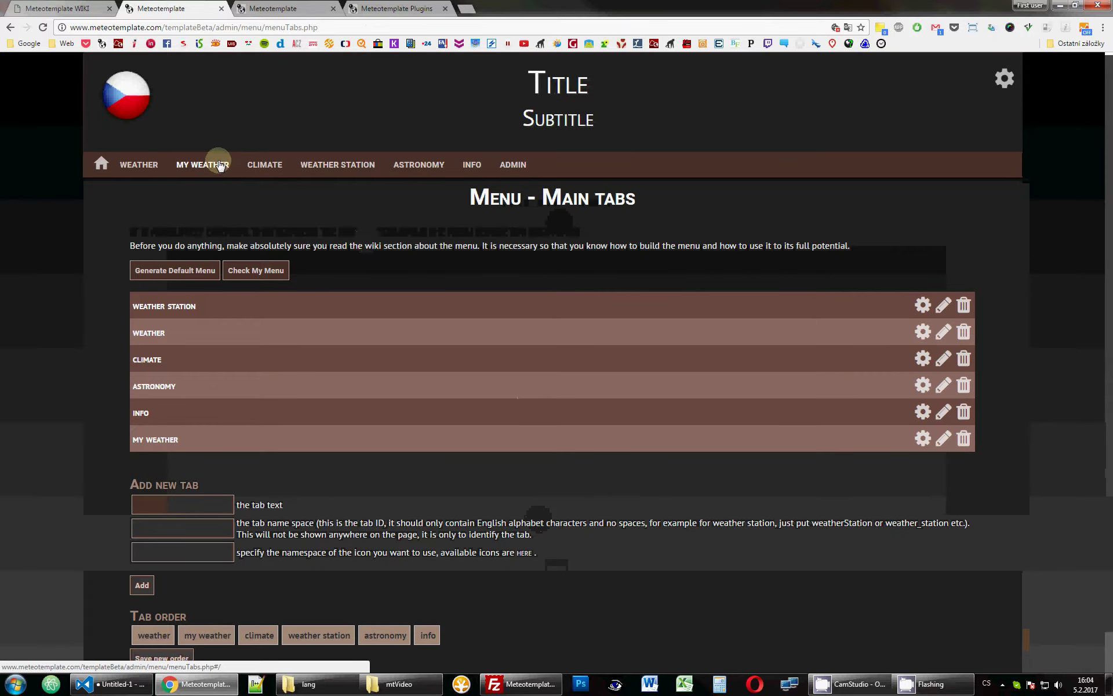
Confirm the separator under Column 1 in the My weather dropdown and reopen its editor.
click(219, 166)
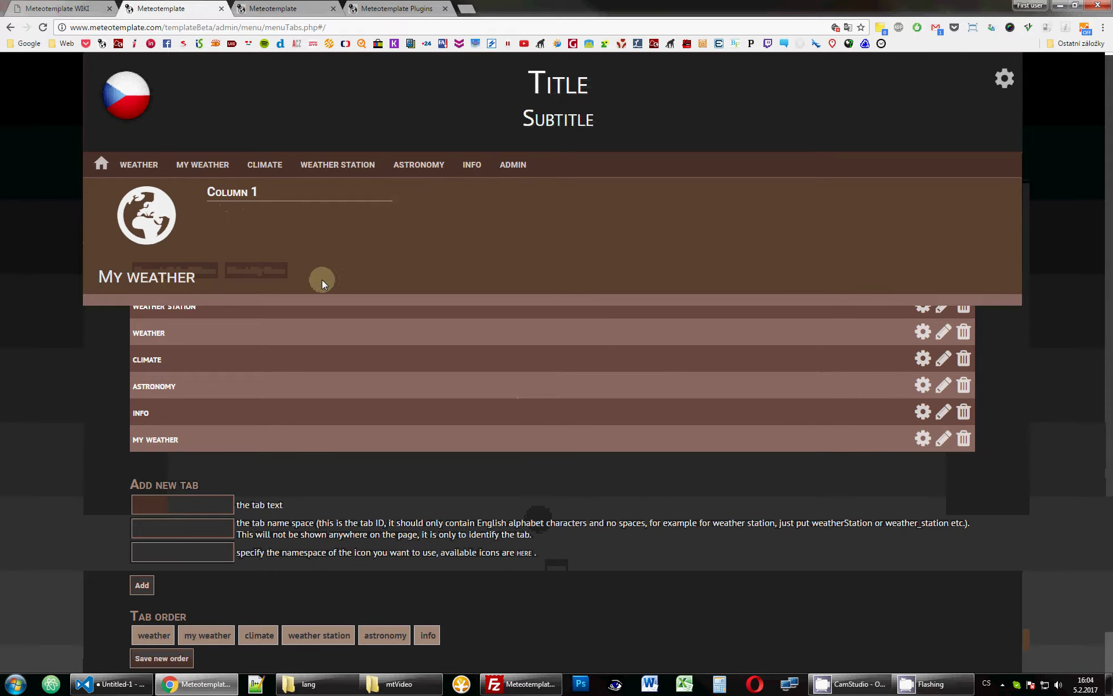
click(924, 438)
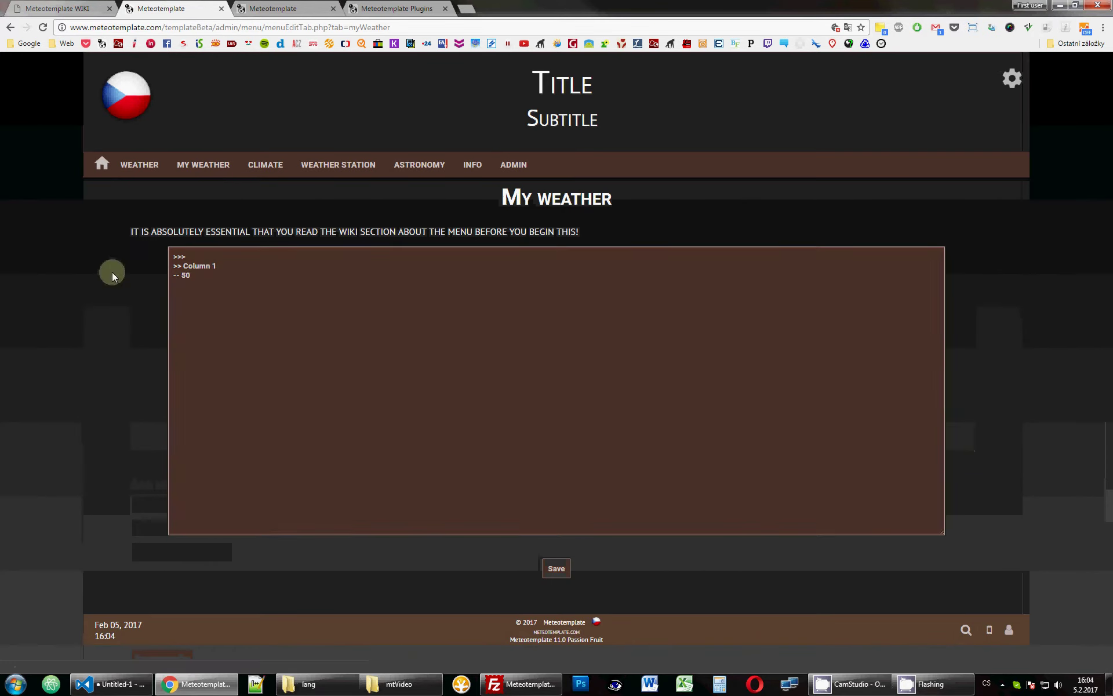
click(222, 280)
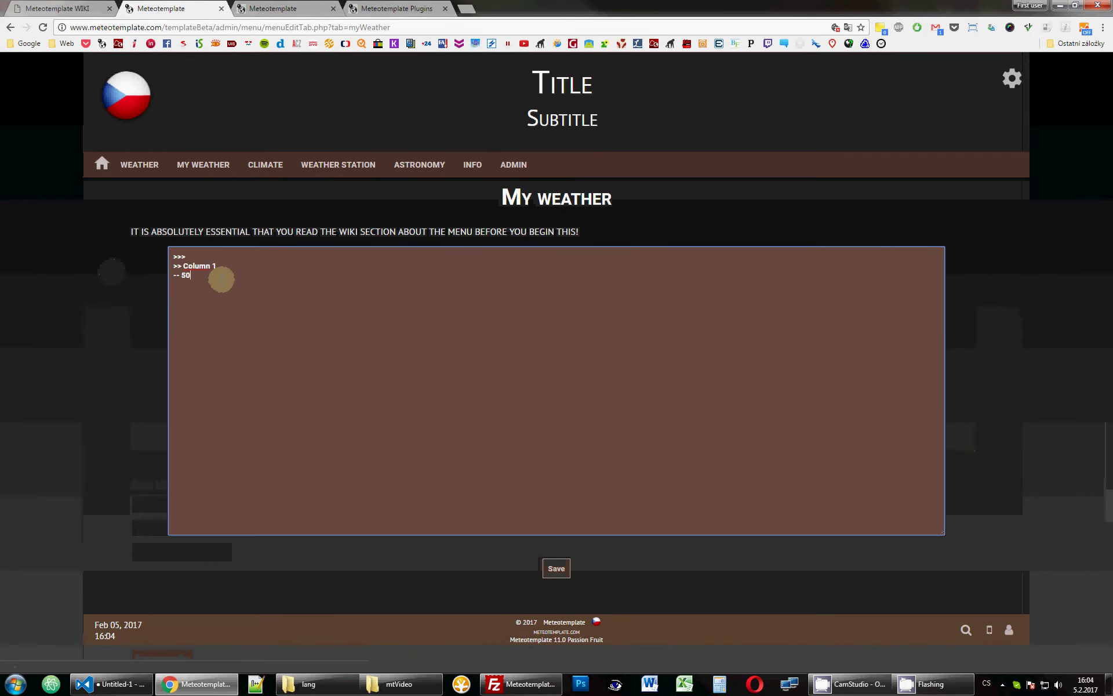
click(189, 203)
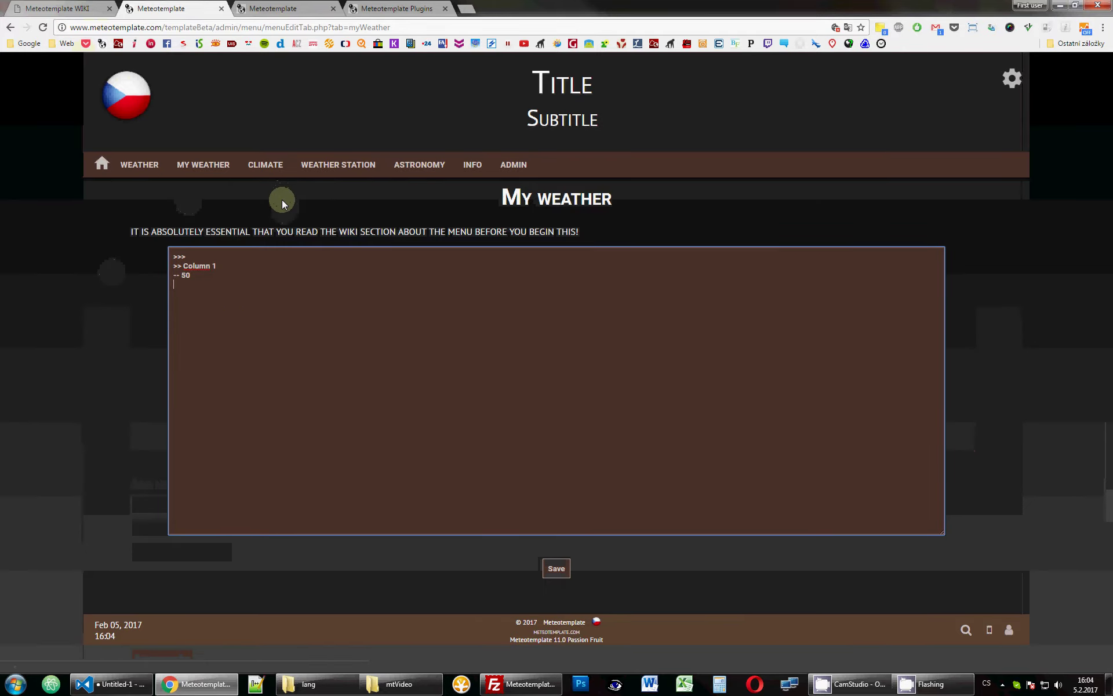
click(187, 168)
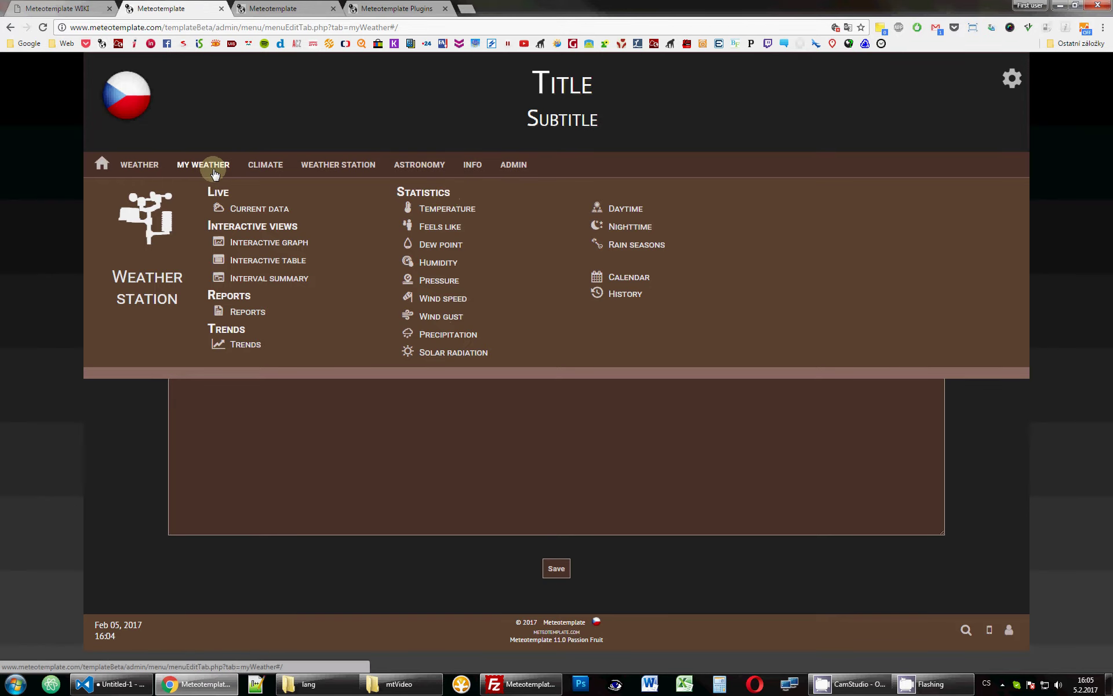
mouse_move(214, 168)
click(64, 9)
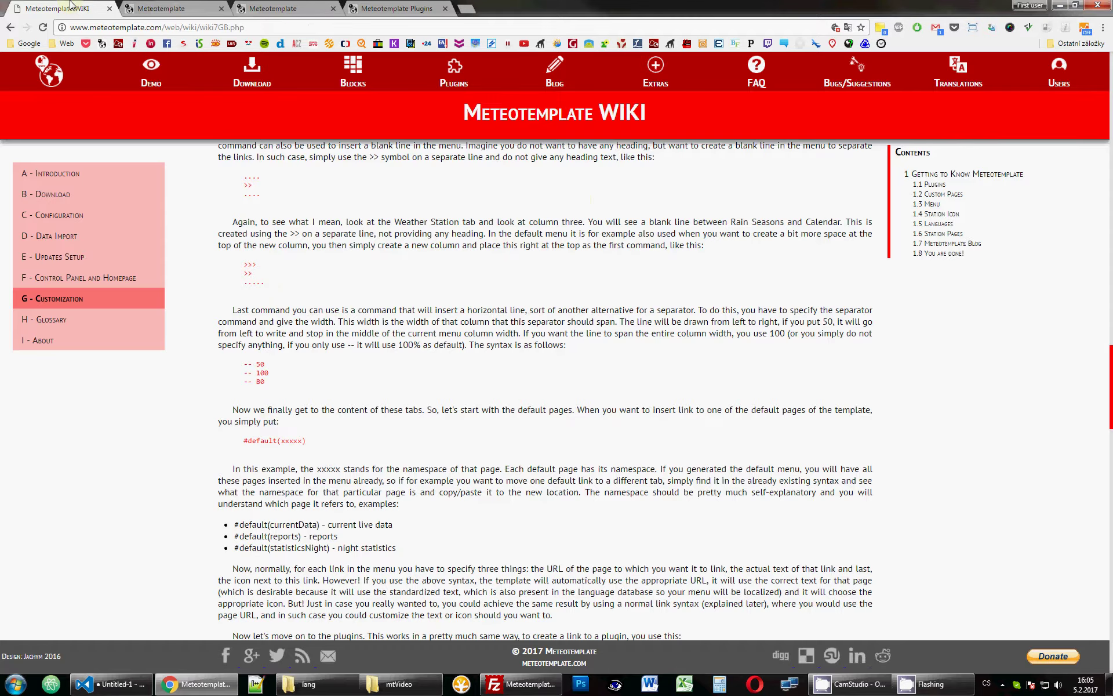
drag(245, 438, 306, 442)
click(310, 460)
scroll(293, 441, down, 1)
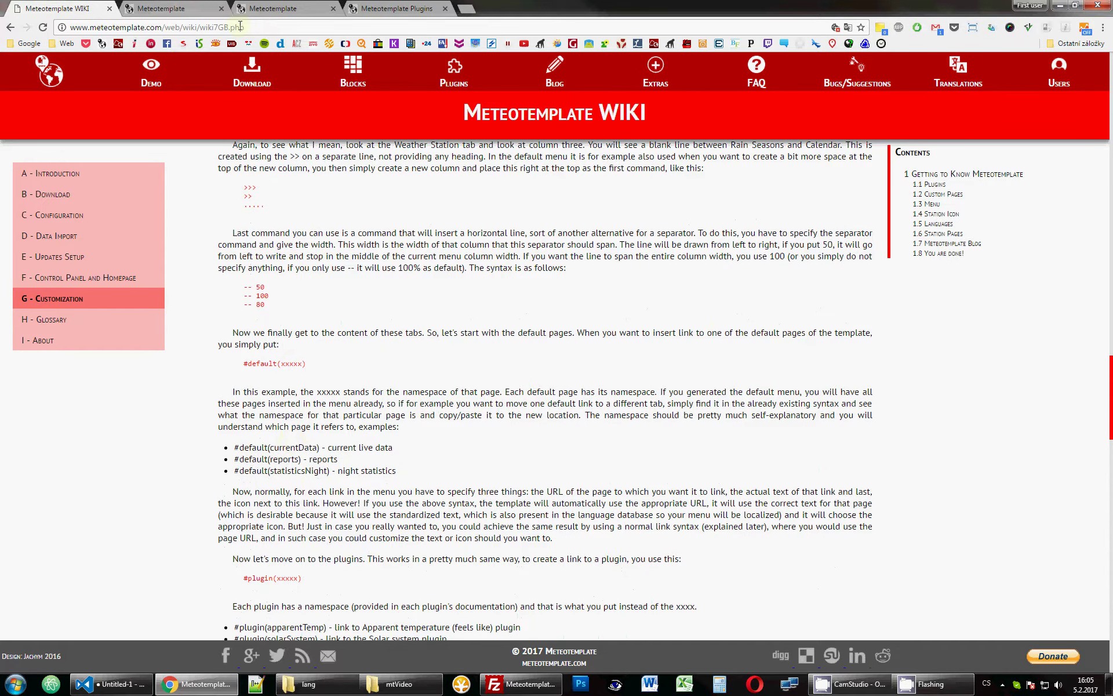
click(178, 7)
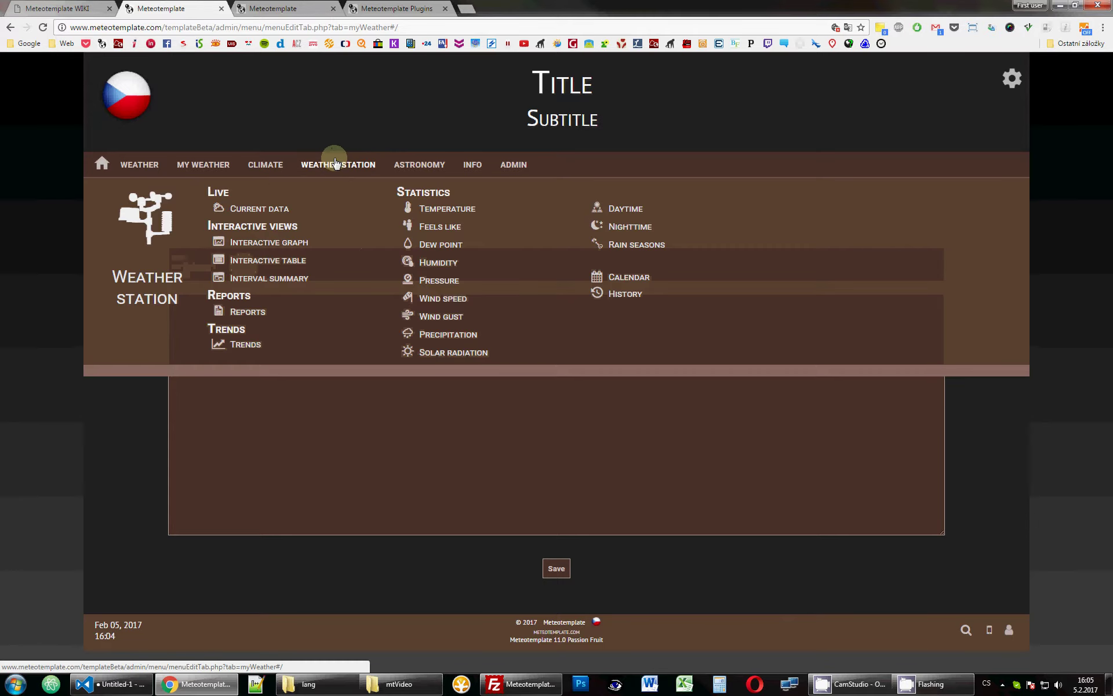
click(215, 273)
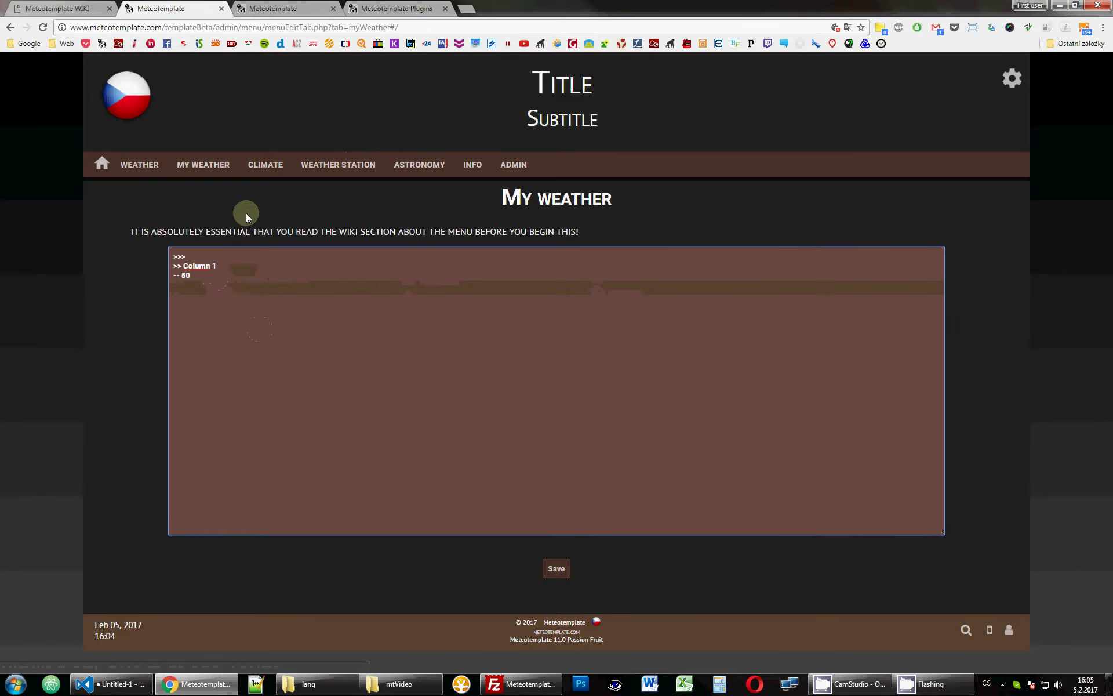